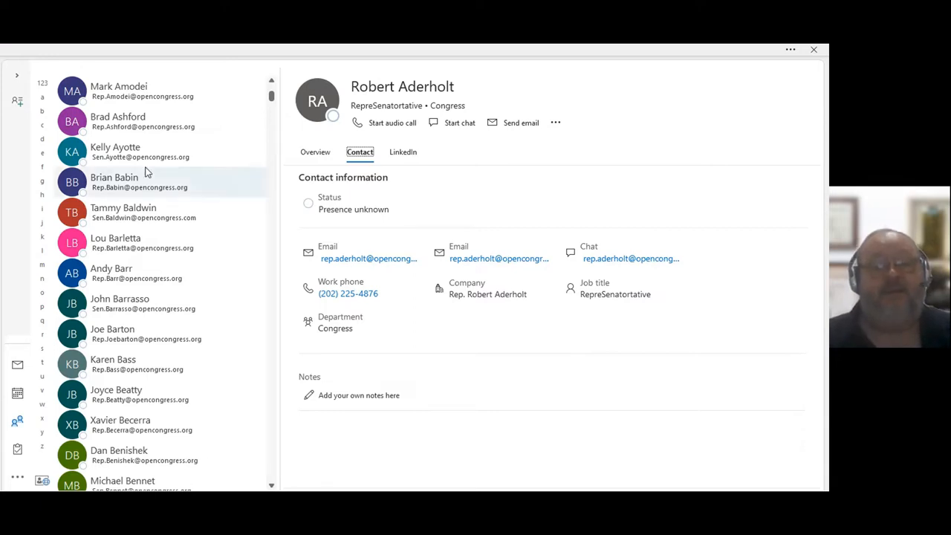
- Look through the A and B entries of the Congress contact list, examining the stored names and e-mail addresses
{"action": "scroll", "coordinate": [119, 237], "scroll_direction": "down", "scroll_amount": 3}
{"action": "scroll", "coordinate": [122, 256], "scroll_direction": "down", "scroll_amount": 4}
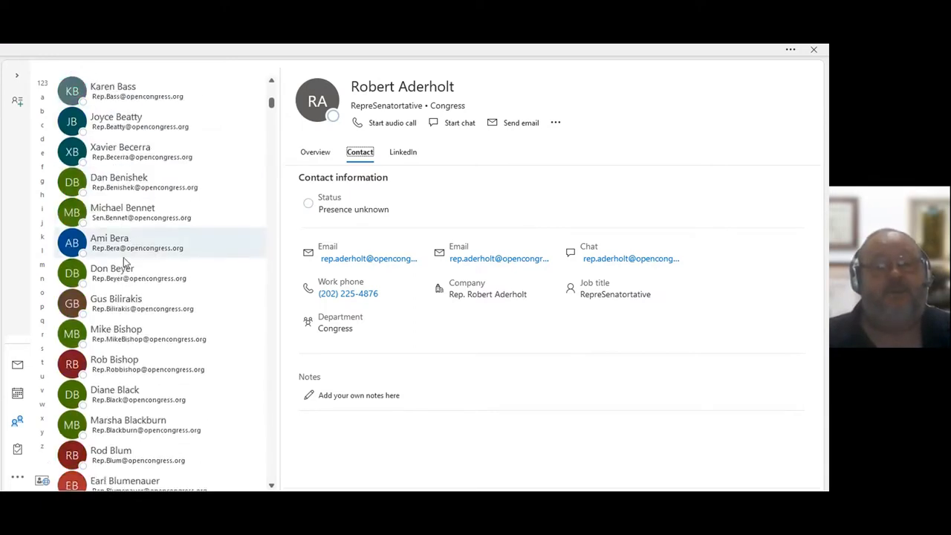
{"action": "scroll", "coordinate": [127, 257], "scroll_direction": "up", "scroll_amount": 10}
{"action": "scroll", "coordinate": [127, 230], "scroll_direction": "up", "scroll_amount": 2}
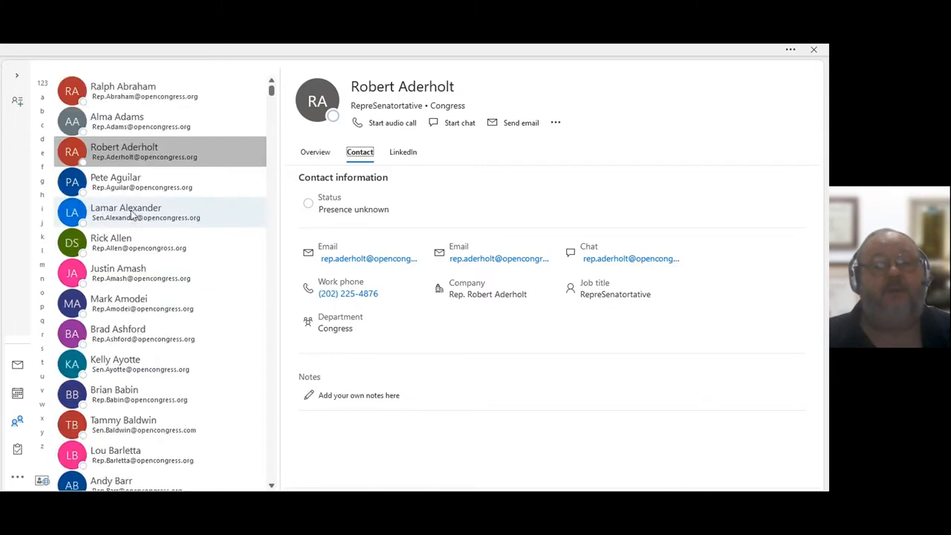
{"action": "scroll", "coordinate": [127, 230], "scroll_direction": "down", "scroll_amount": 6}
{"action": "scroll", "coordinate": [126, 230], "scroll_direction": "down", "scroll_amount": 3}
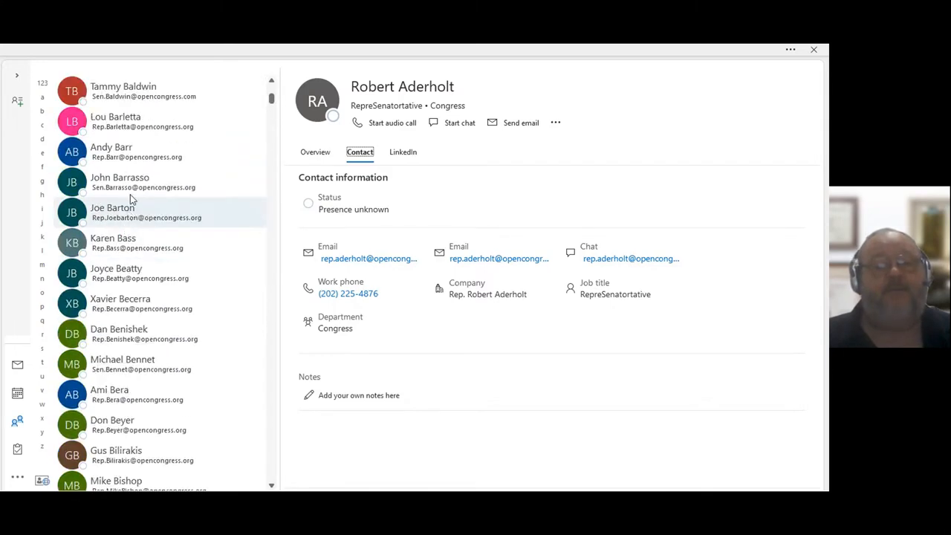
{"action": "scroll", "coordinate": [135, 141], "scroll_direction": "up", "scroll_amount": 2}
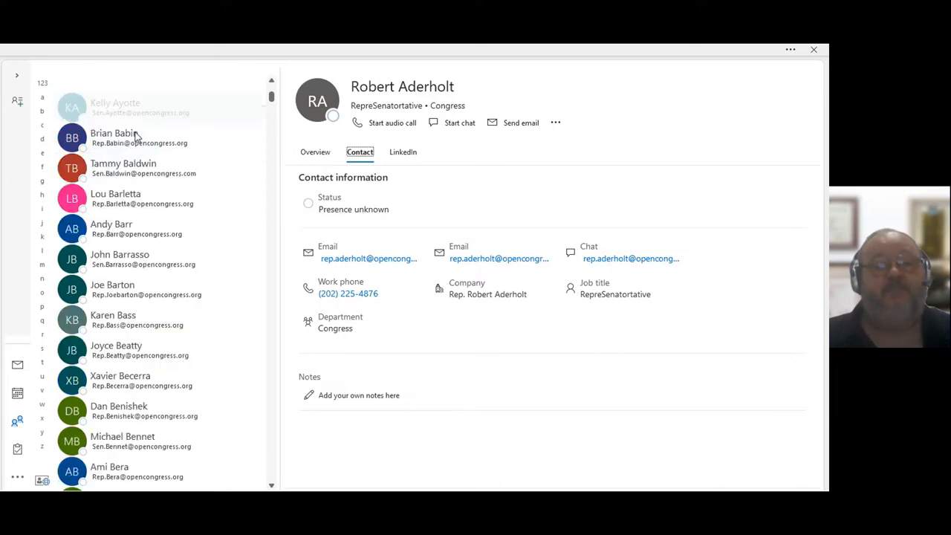
{"action": "scroll", "coordinate": [135, 133], "scroll_direction": "up", "scroll_amount": 5}
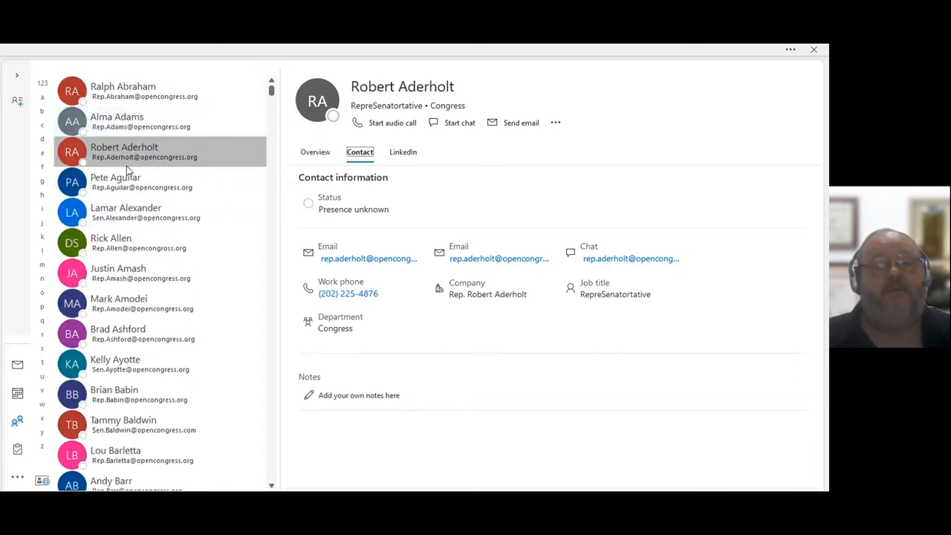
{"action": "scroll", "coordinate": [128, 208], "scroll_direction": "down", "scroll_amount": 5}
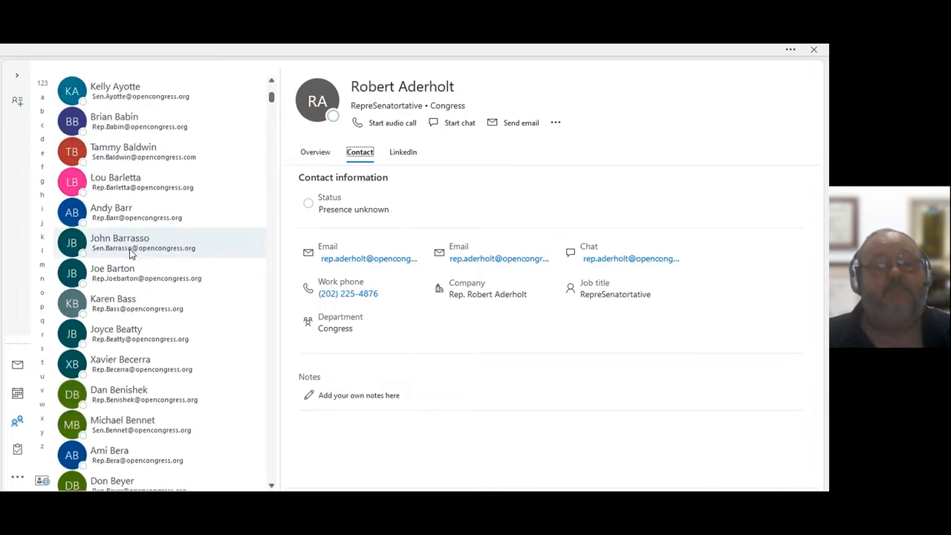
{"action": "scroll", "coordinate": [130, 254], "scroll_direction": "down", "scroll_amount": 2}
{"action": "scroll", "coordinate": [130, 254], "scroll_direction": "down", "scroll_amount": 2}
{"action": "scroll", "coordinate": [130, 254], "scroll_direction": "up", "scroll_amount": 2}
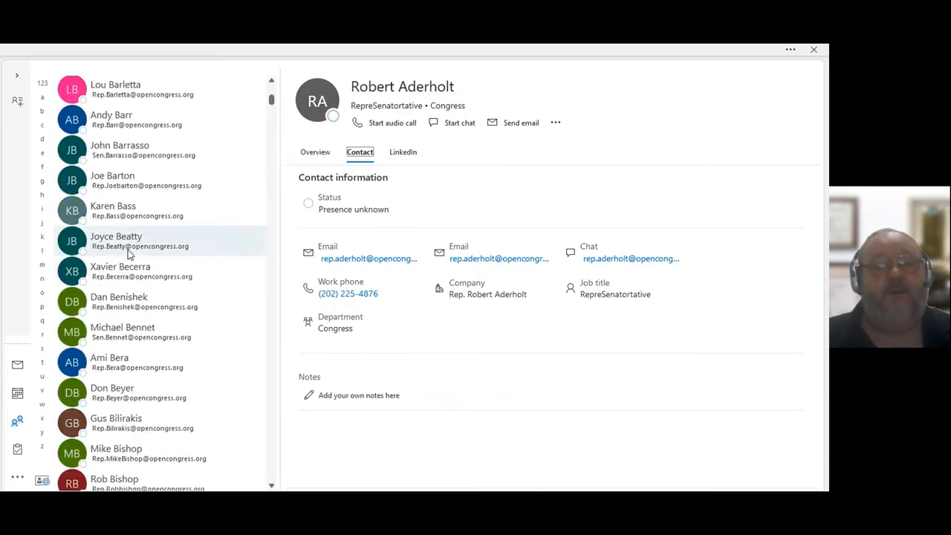
{"action": "scroll", "coordinate": [128, 246], "scroll_direction": "up", "scroll_amount": 2}
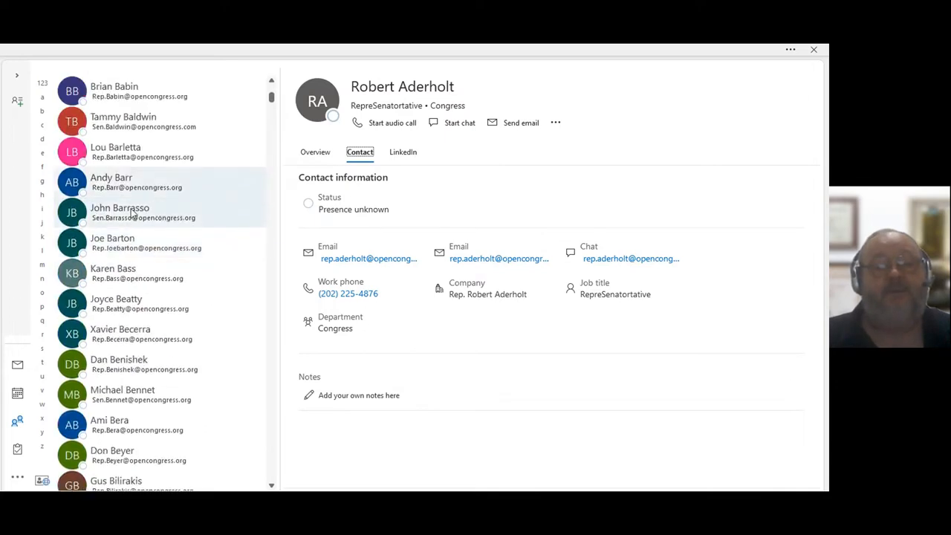
{"action": "scroll", "coordinate": [131, 213], "scroll_direction": "up", "scroll_amount": 3}
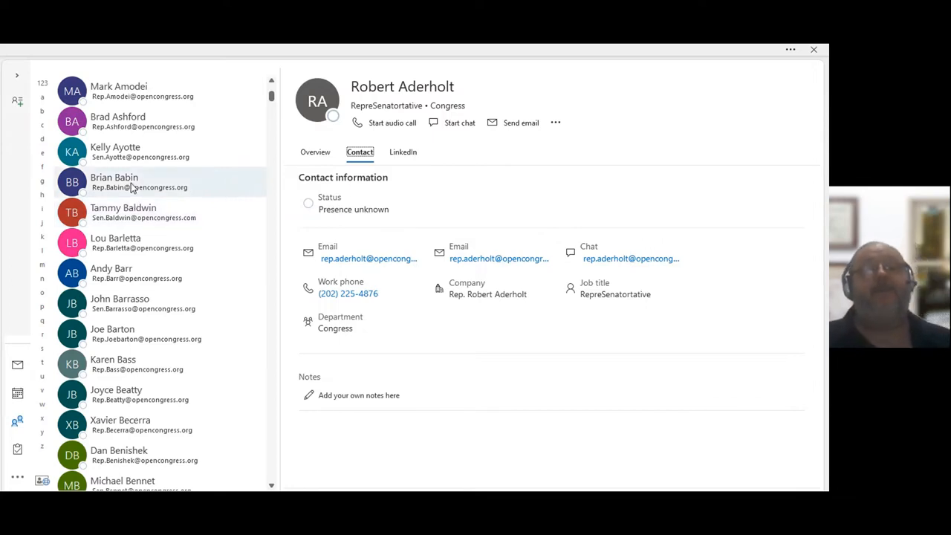
{"action": "scroll", "coordinate": [131, 188], "scroll_direction": "up", "scroll_amount": 6}
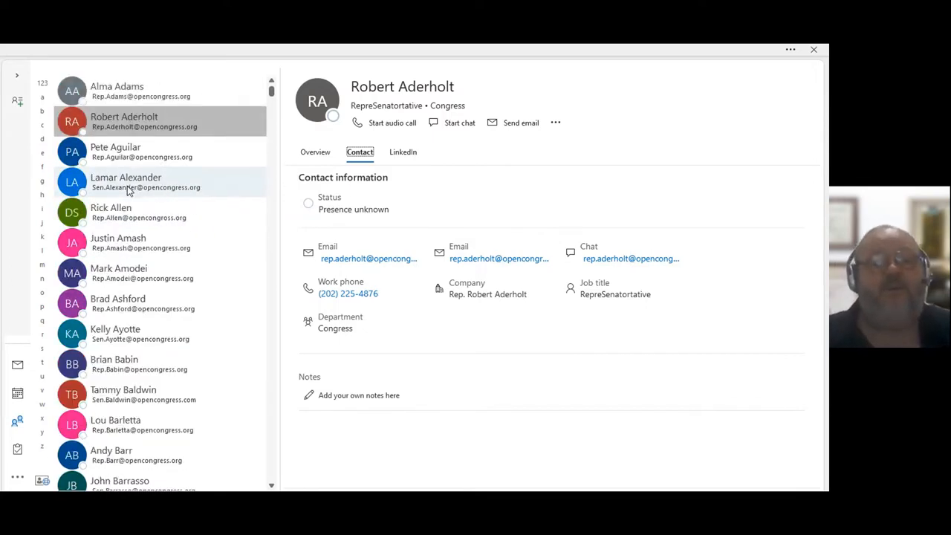
{"action": "scroll", "coordinate": [125, 189], "scroll_direction": "down", "scroll_amount": 8}
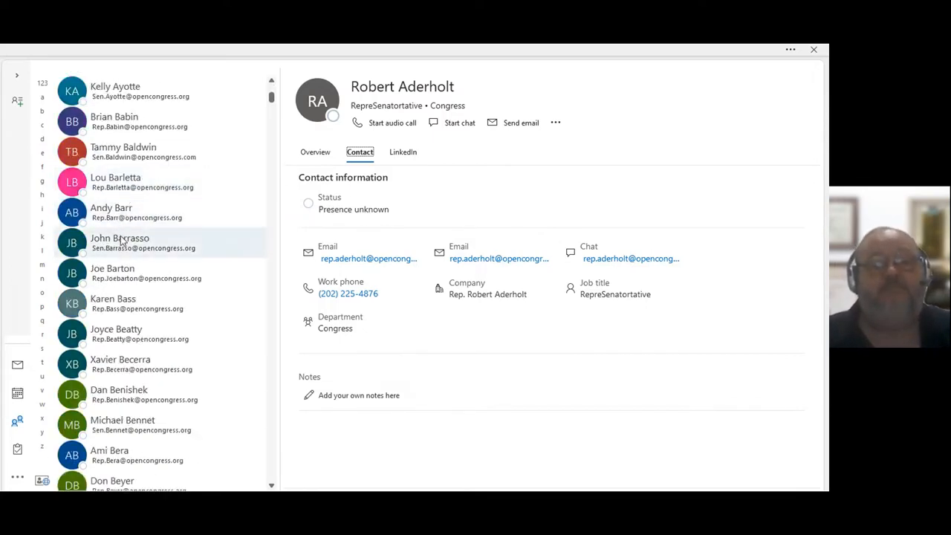
{"action": "scroll", "coordinate": [121, 242], "scroll_direction": "down", "scroll_amount": 2}
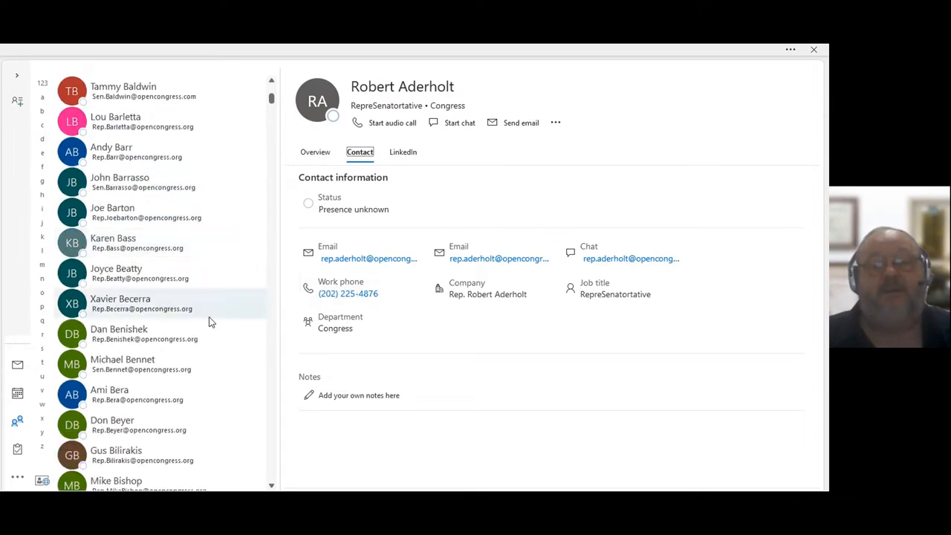
- Open the contact information of a representative further down among the B entries of the contact list
{"action": "scroll", "coordinate": [156, 286], "scroll_direction": "down", "scroll_amount": 5}
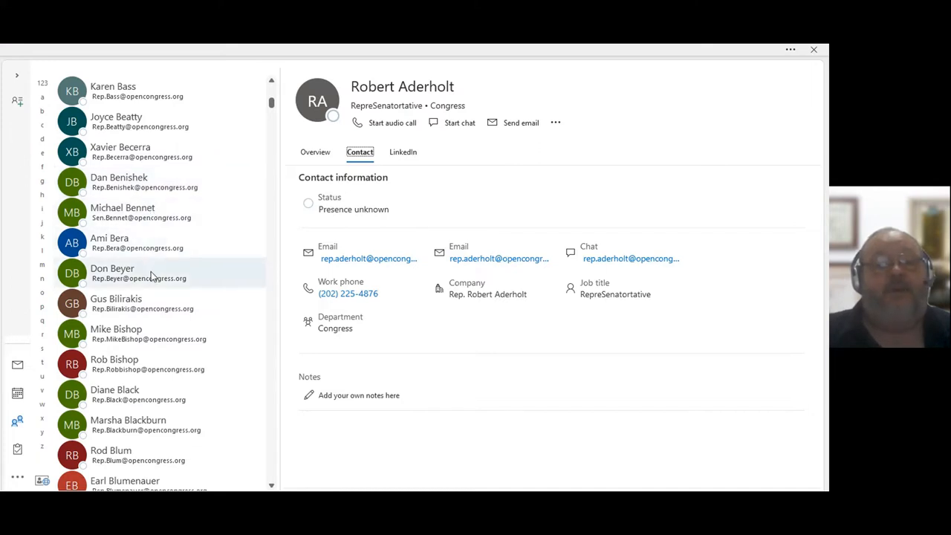
{"action": "scroll", "coordinate": [151, 275], "scroll_direction": "down", "scroll_amount": 1}
{"action": "scroll", "coordinate": [148, 275], "scroll_direction": "down", "scroll_amount": 3}
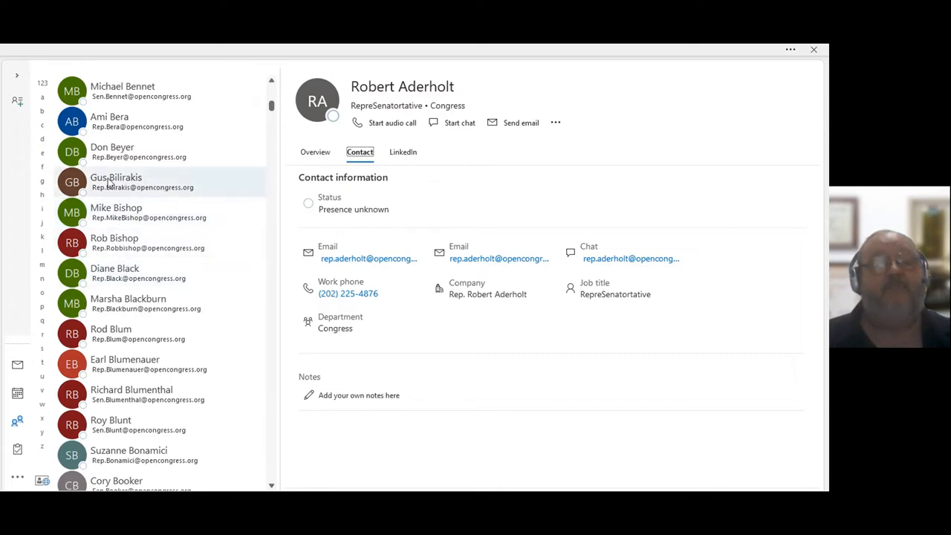
{"action": "left_click", "coordinate": [124, 252]}
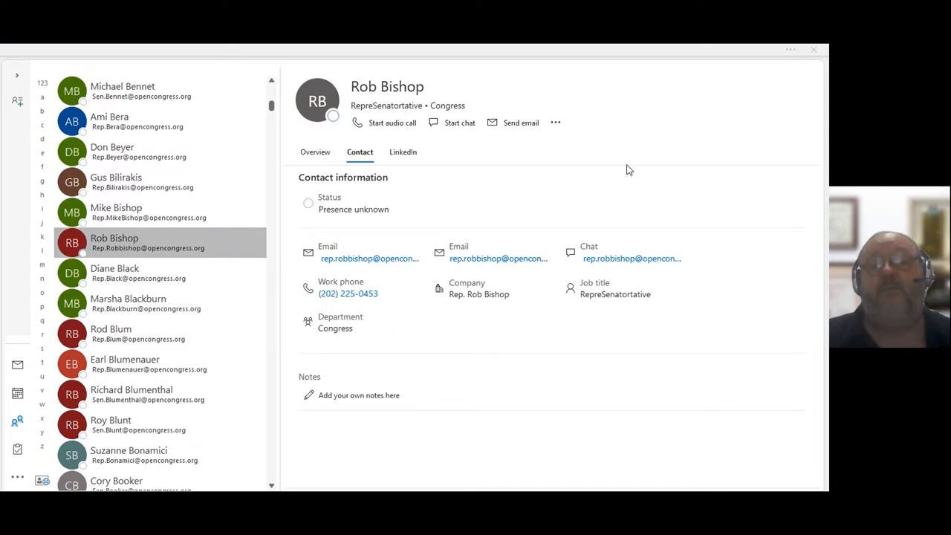
{"action": "left_click", "coordinate": [643, 79]}
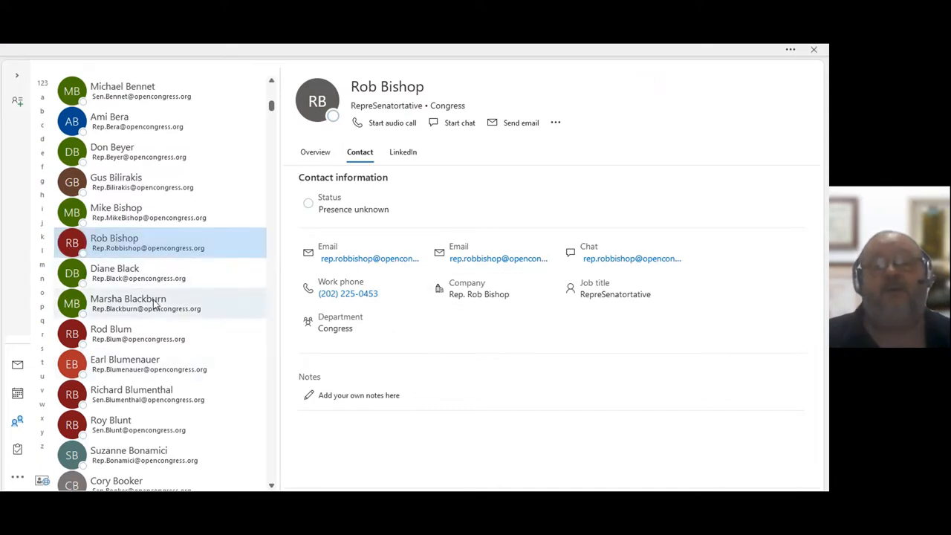
- Examine the contacts listed before and after the selected representative in the Congress contact list
{"action": "scroll", "coordinate": [158, 336], "scroll_direction": "down", "scroll_amount": 5}
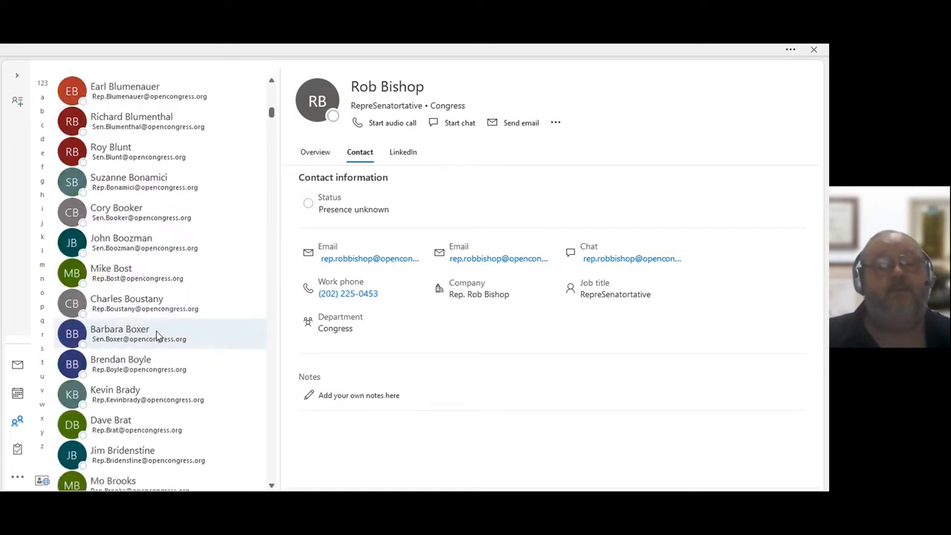
{"action": "scroll", "coordinate": [158, 336], "scroll_direction": "down", "scroll_amount": 2}
{"action": "scroll", "coordinate": [162, 334], "scroll_direction": "up", "scroll_amount": 5}
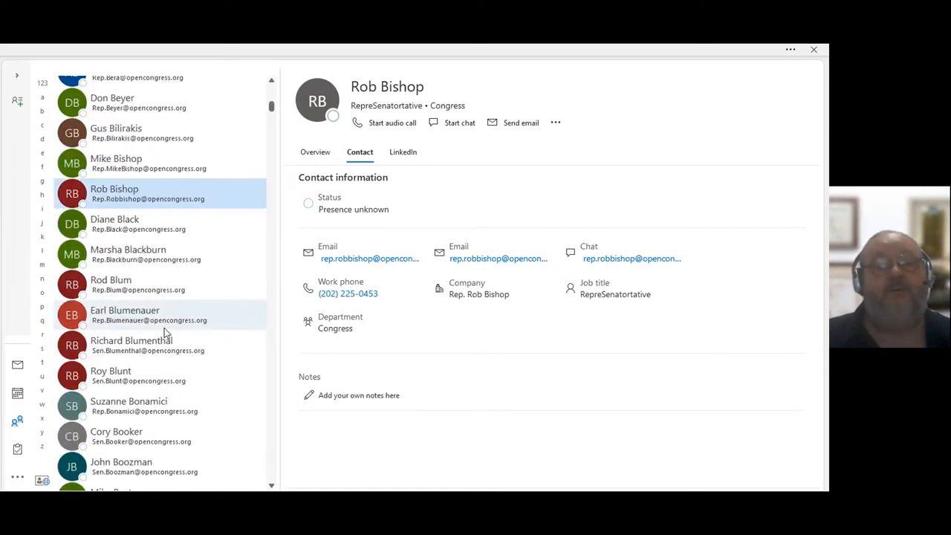
{"action": "scroll", "coordinate": [165, 334], "scroll_direction": "up", "scroll_amount": 5}
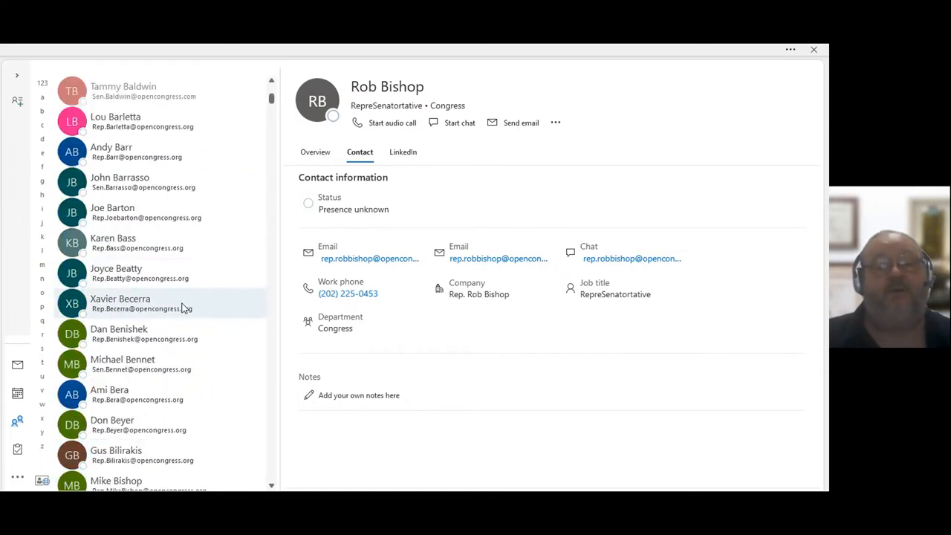
{"action": "scroll", "coordinate": [182, 307], "scroll_direction": "up", "scroll_amount": 1}
{"action": "scroll", "coordinate": [178, 252], "scroll_direction": "down", "scroll_amount": 2}
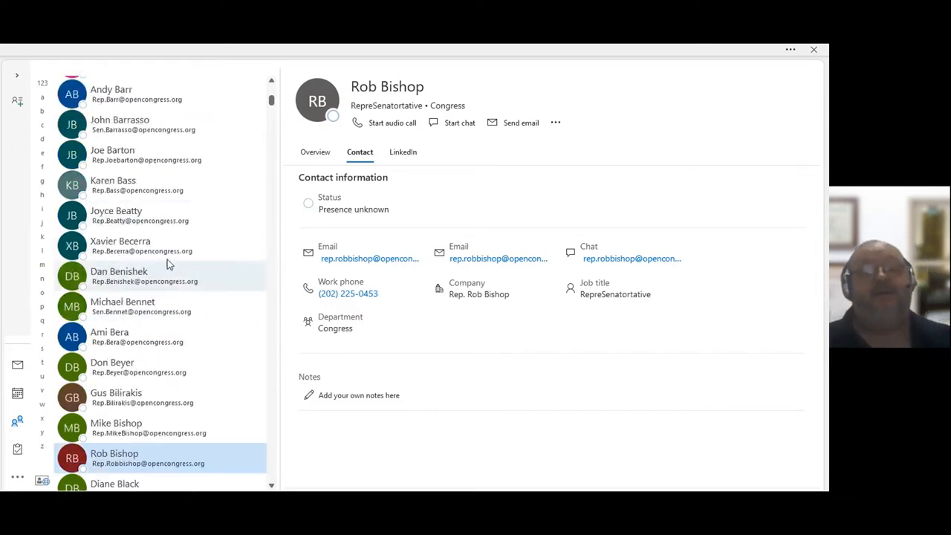
{"action": "scroll", "coordinate": [164, 267], "scroll_direction": "down", "scroll_amount": 5}
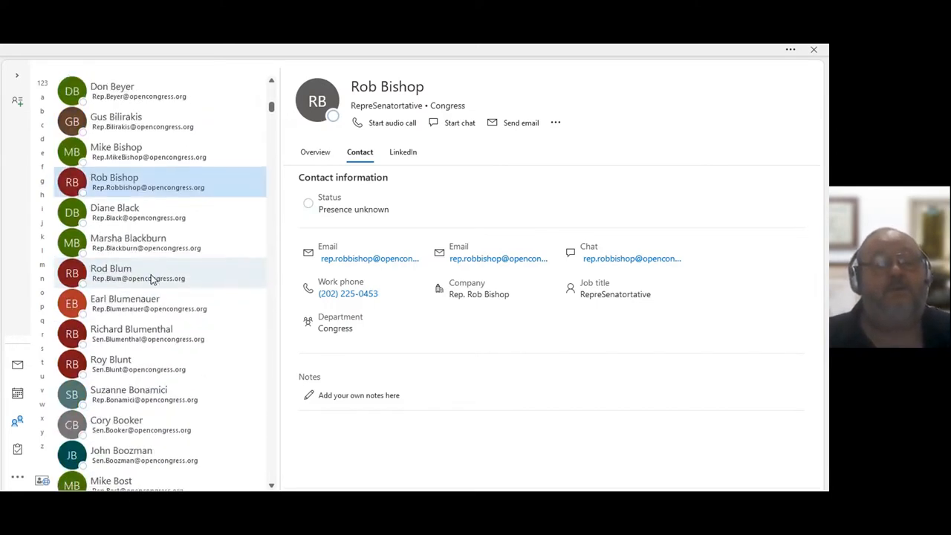
{"action": "scroll", "coordinate": [151, 278], "scroll_direction": "down", "scroll_amount": 4}
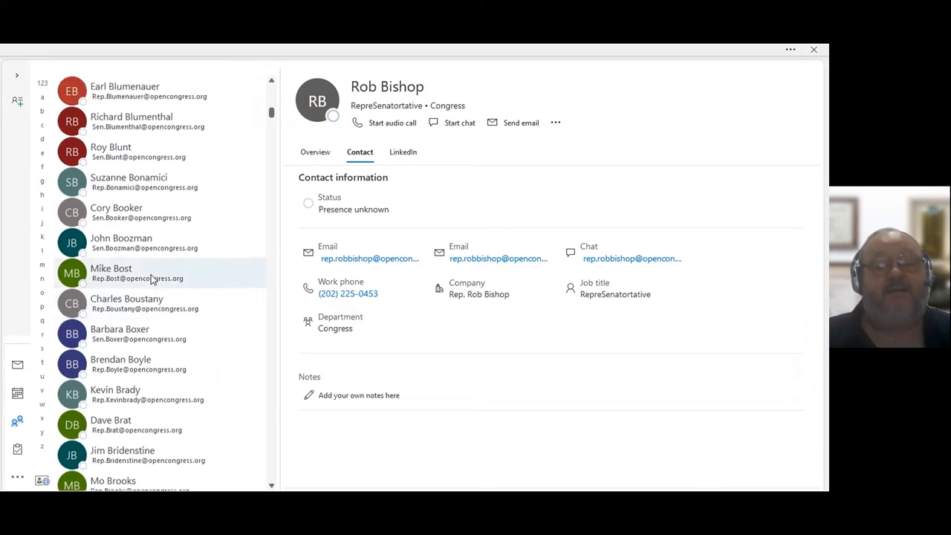
{"action": "scroll", "coordinate": [151, 277], "scroll_direction": "up", "scroll_amount": 3}
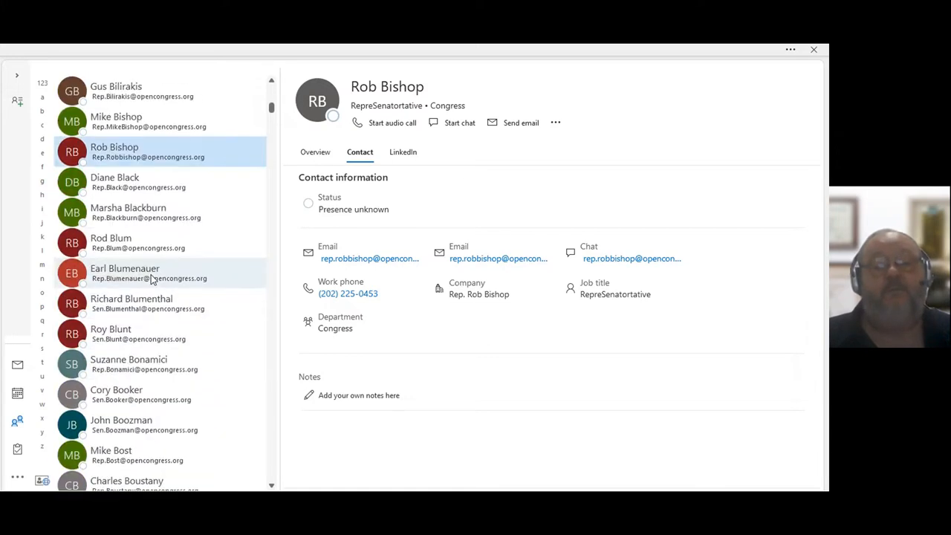
{"action": "scroll", "coordinate": [151, 278], "scroll_direction": "up", "scroll_amount": 3}
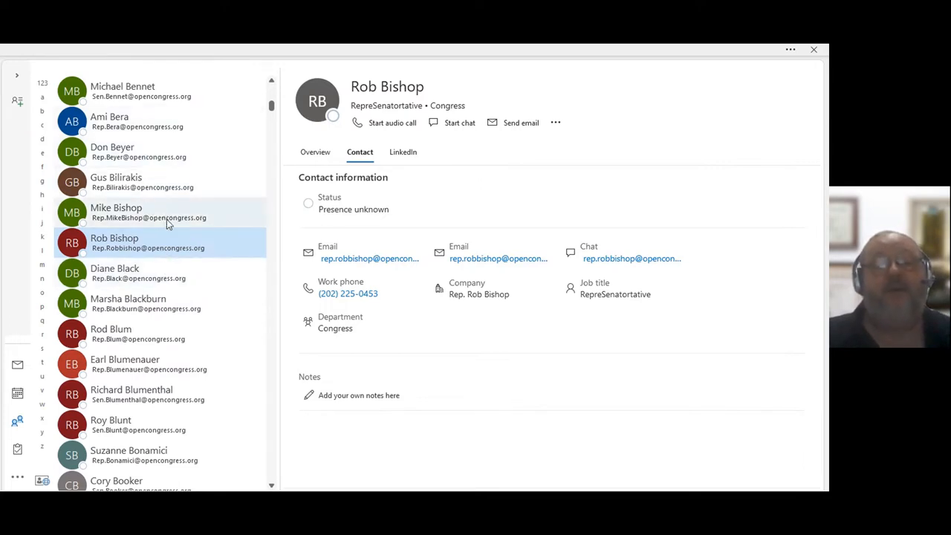
{"action": "scroll", "coordinate": [167, 219], "scroll_direction": "up", "scroll_amount": 2}
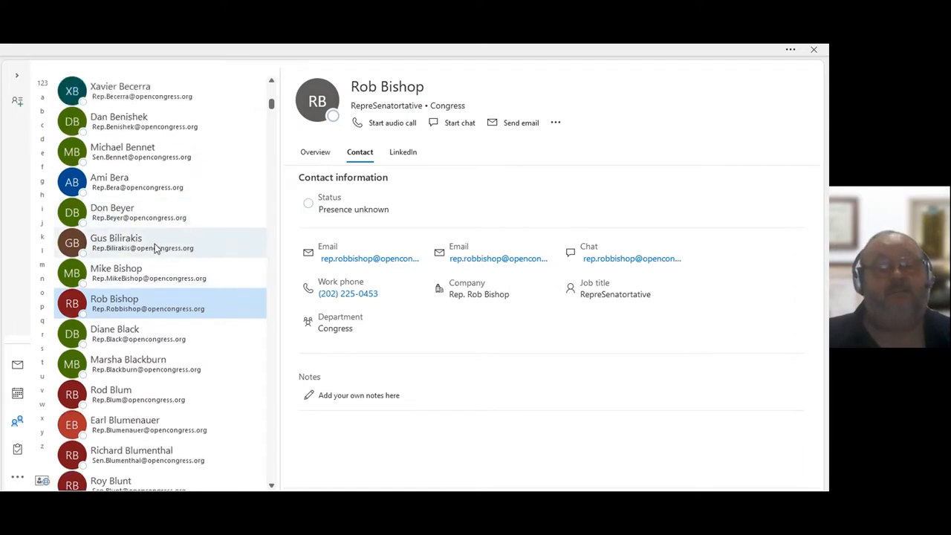
- Switch to the Connect2Putlook database in Access and start getting external data from an Outlook folder
{"action": "left_click", "coordinate": [236, 500]}
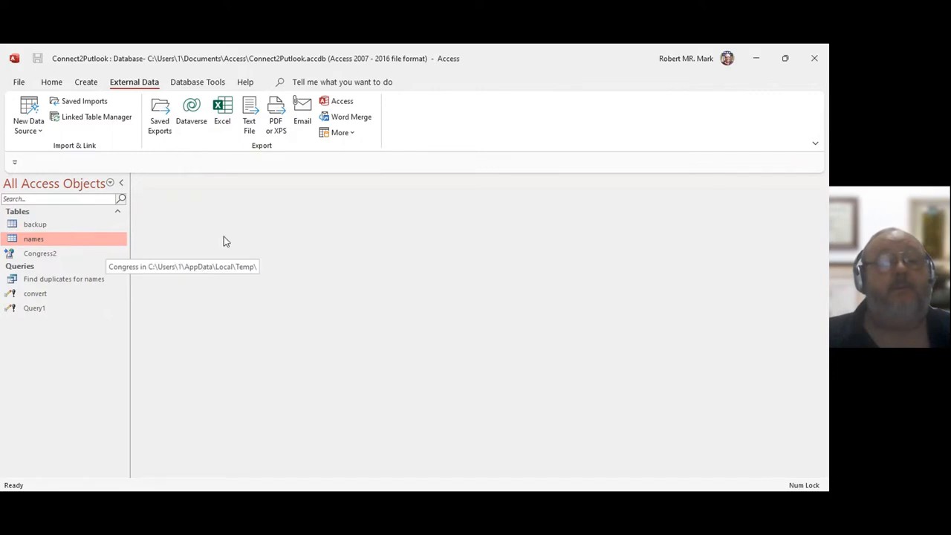
{"action": "left_click", "coordinate": [26, 132]}
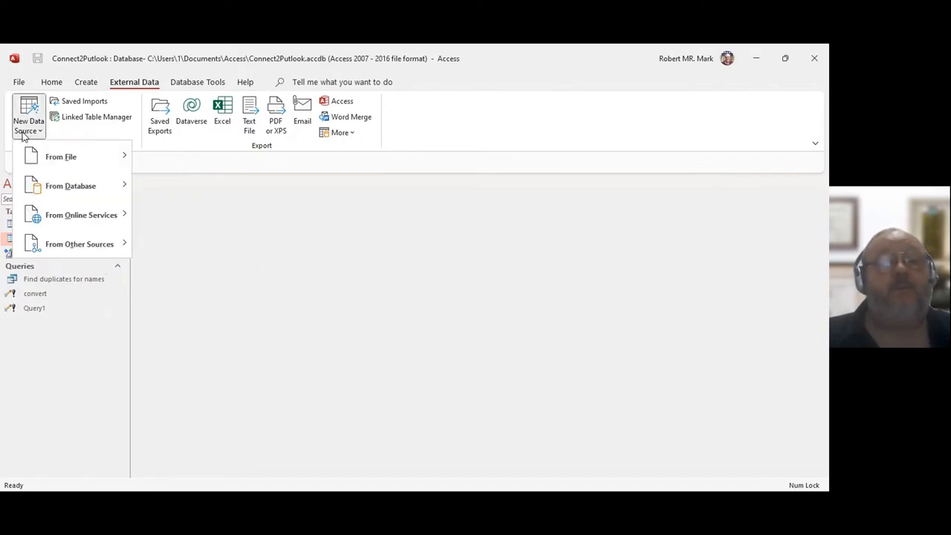
{"action": "mouse_move", "coordinate": [43, 157]}
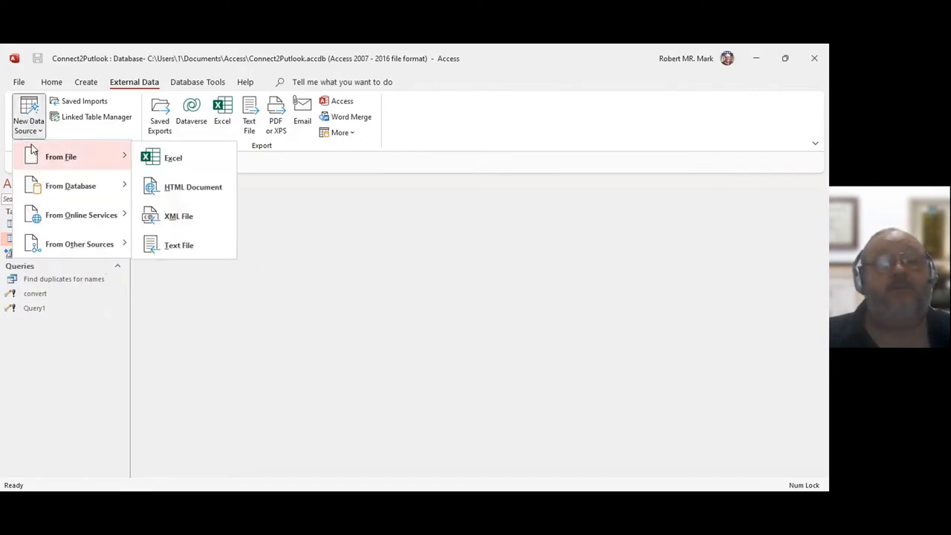
{"action": "left_click", "coordinate": [142, 85]}
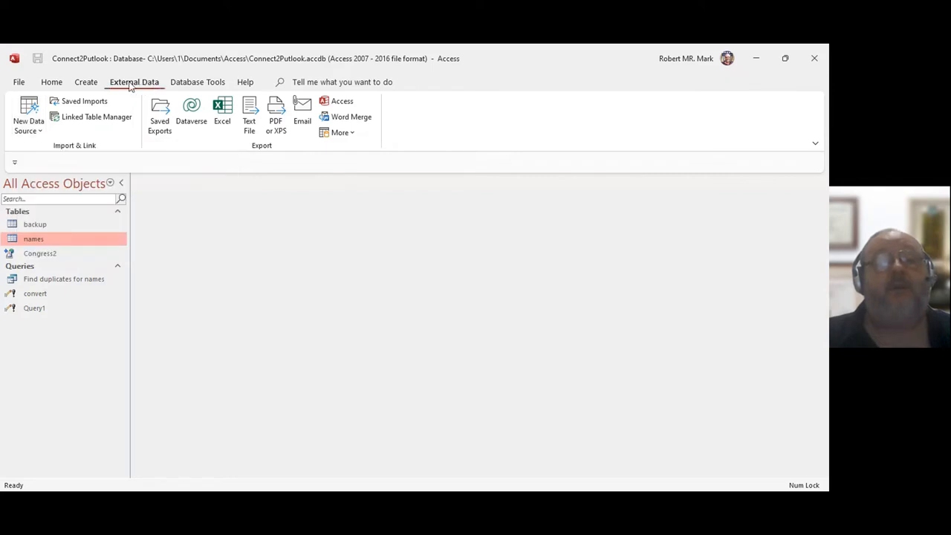
{"action": "left_click", "coordinate": [34, 129]}
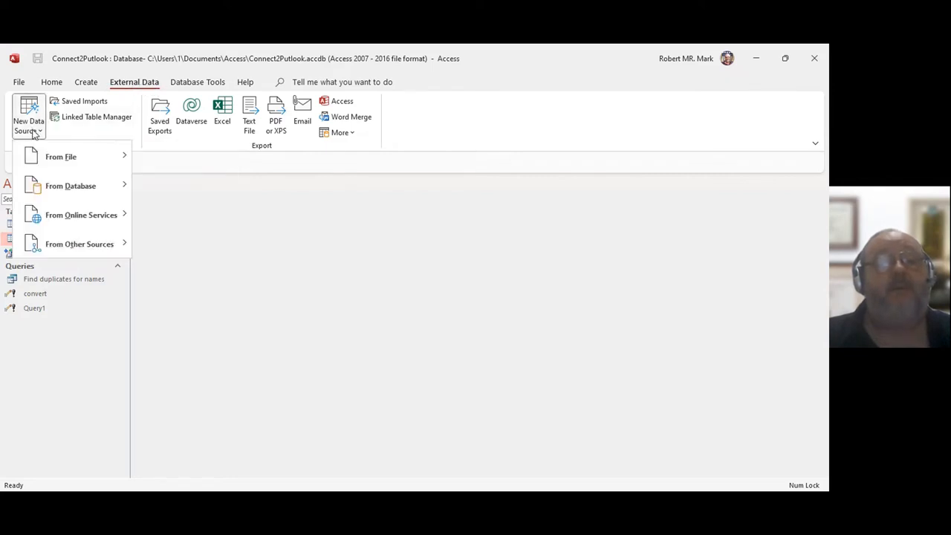
{"action": "mouse_move", "coordinate": [53, 162]}
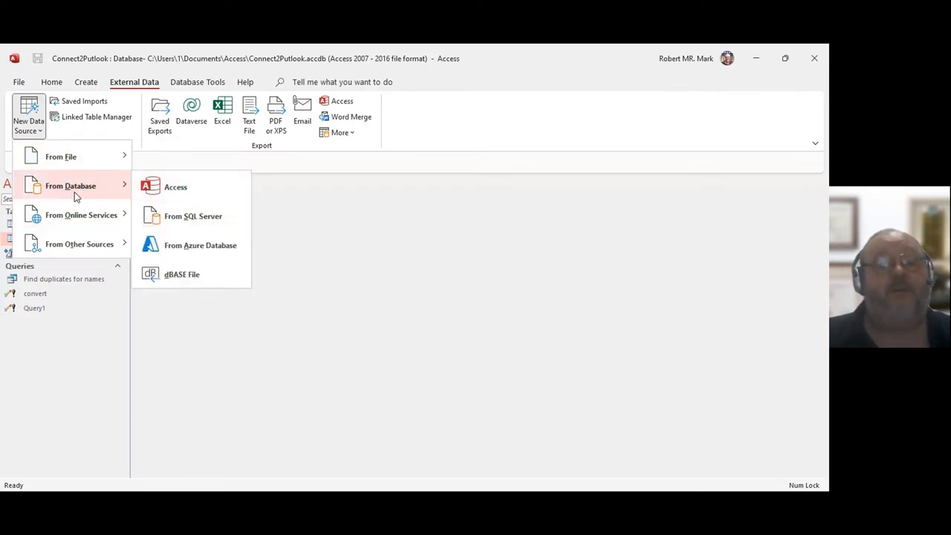
{"action": "mouse_move", "coordinate": [69, 245]}
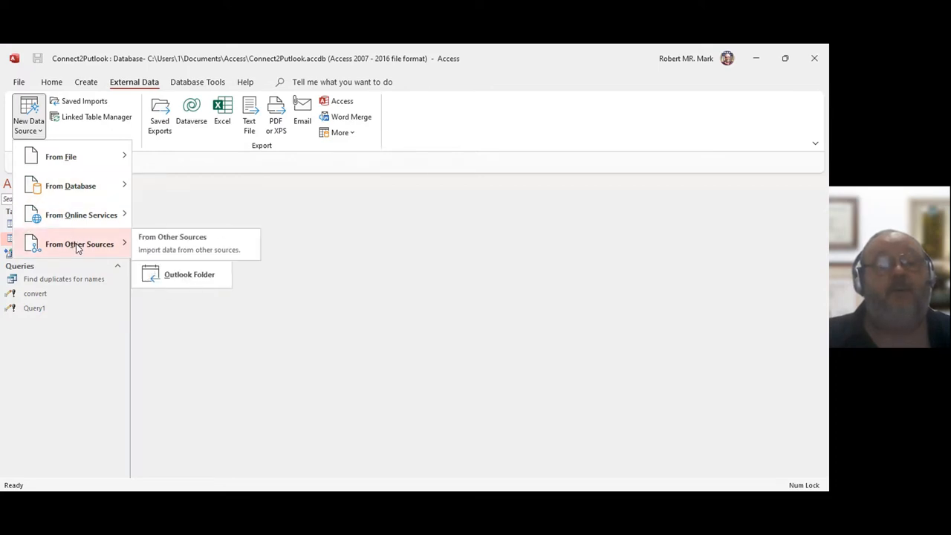
{"action": "mouse_move", "coordinate": [68, 219]}
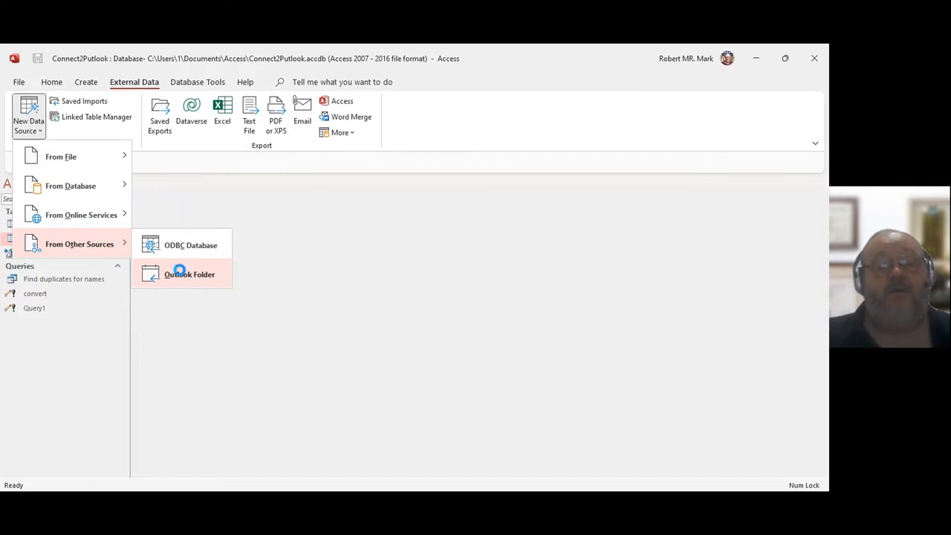
{"action": "left_click", "coordinate": [181, 275]}
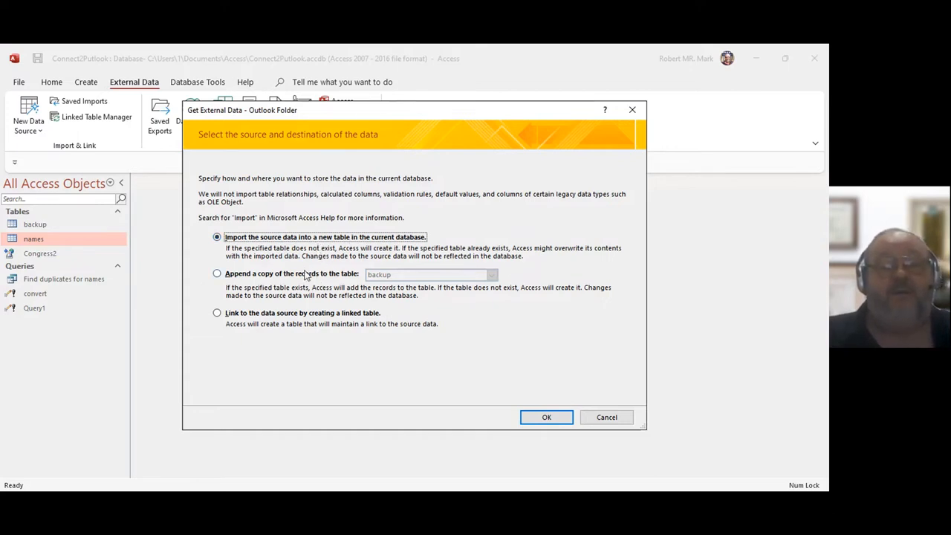
- Choose to link to the data source by creating a linked table and select the Congress folder in the Outlook Address Book
{"action": "left_click", "coordinate": [217, 274]}
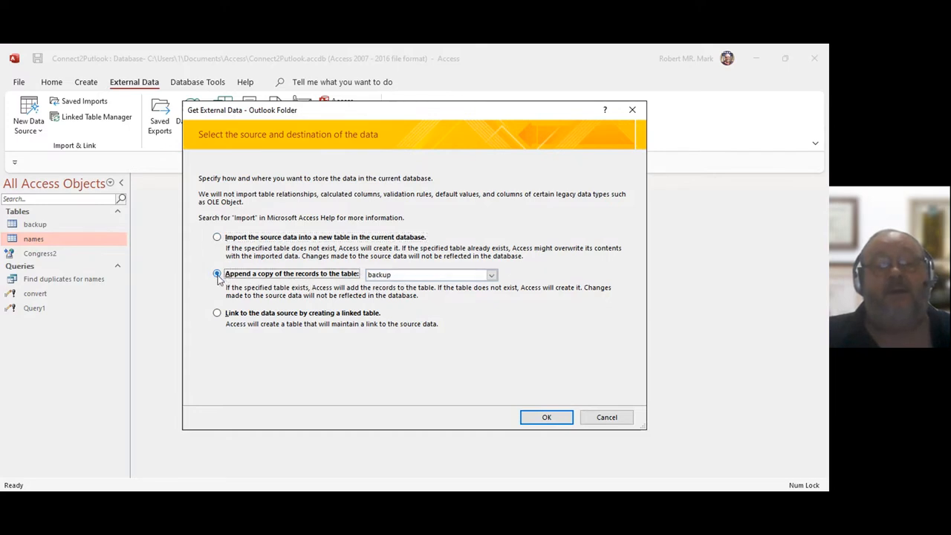
{"action": "left_click", "coordinate": [217, 314]}
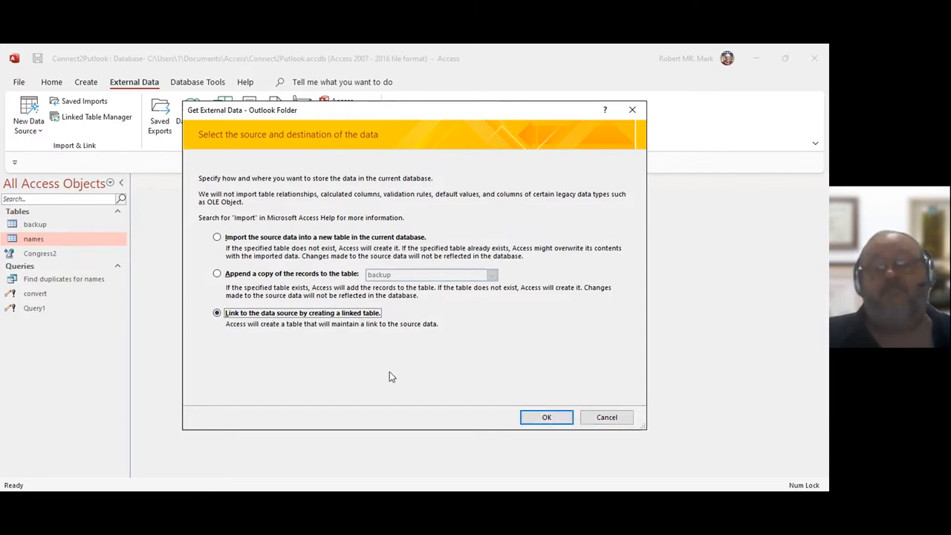
{"action": "left_click", "coordinate": [546, 417]}
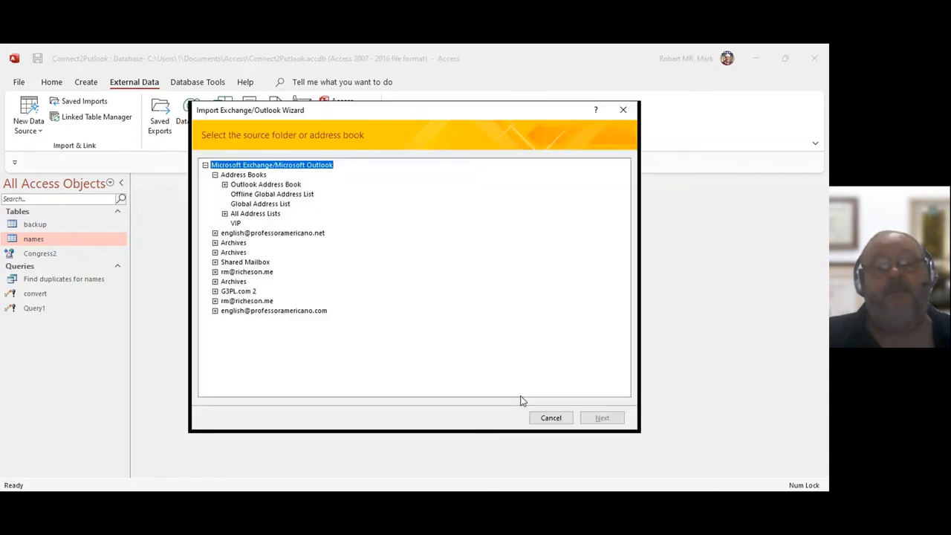
{"action": "left_click", "coordinate": [225, 185]}
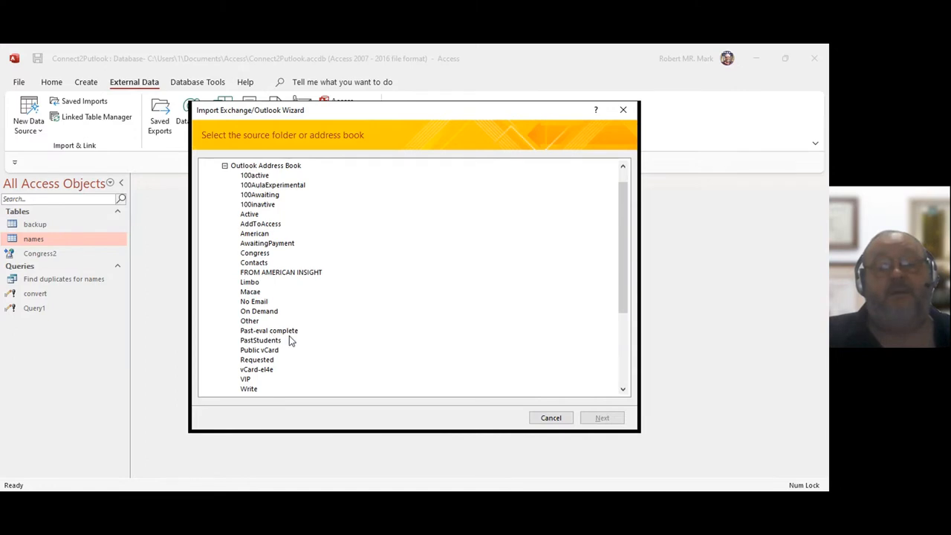
{"action": "scroll", "coordinate": [291, 340], "scroll_direction": "down", "scroll_amount": 1}
{"action": "scroll", "coordinate": [291, 340], "scroll_direction": "up", "scroll_amount": 1}
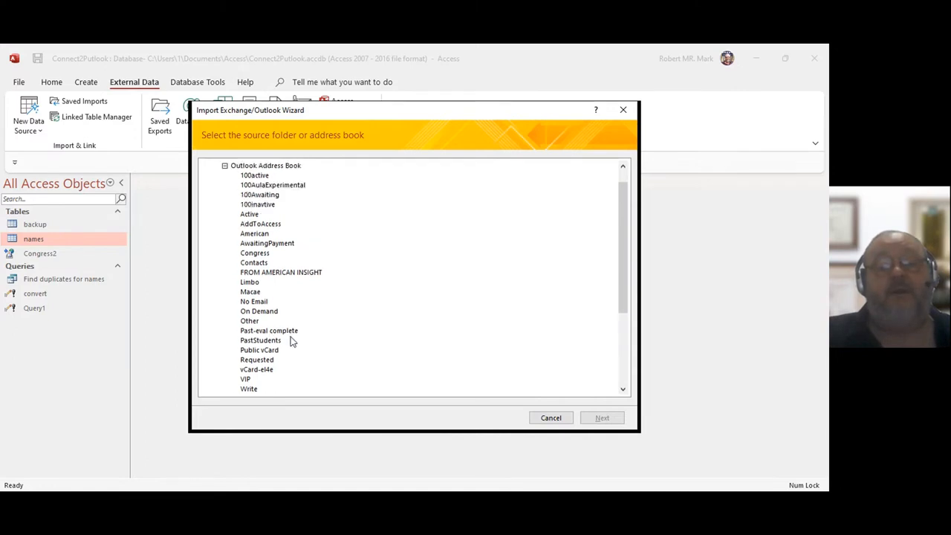
{"action": "left_click", "coordinate": [256, 263]}
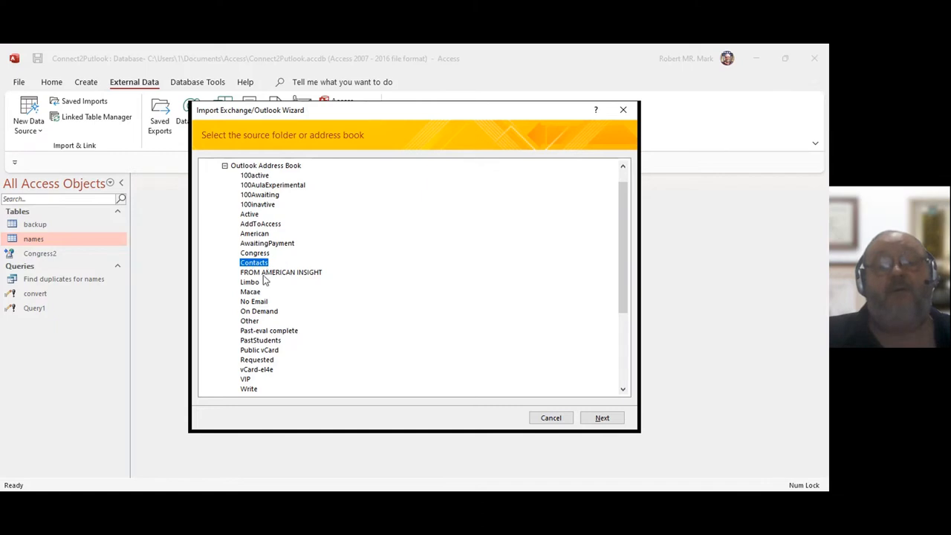
{"action": "left_click", "coordinate": [250, 255]}
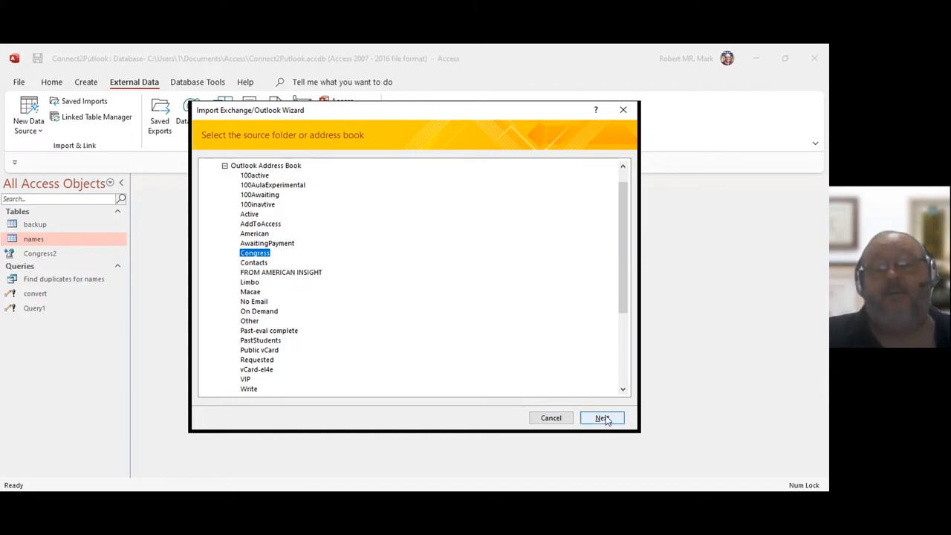
- Look through the other address books and mailboxes offered as source folders and cancel the Outlook import wizard
{"action": "scroll", "coordinate": [375, 319], "scroll_direction": "up", "scroll_amount": 1}
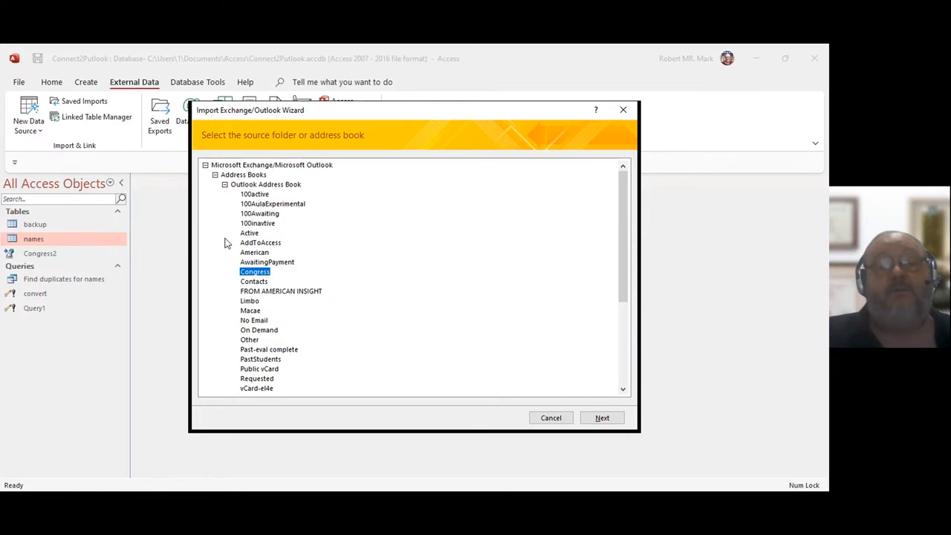
{"action": "scroll", "coordinate": [253, 297], "scroll_direction": "down", "scroll_amount": 4}
{"action": "scroll", "coordinate": [267, 344], "scroll_direction": "down", "scroll_amount": 1}
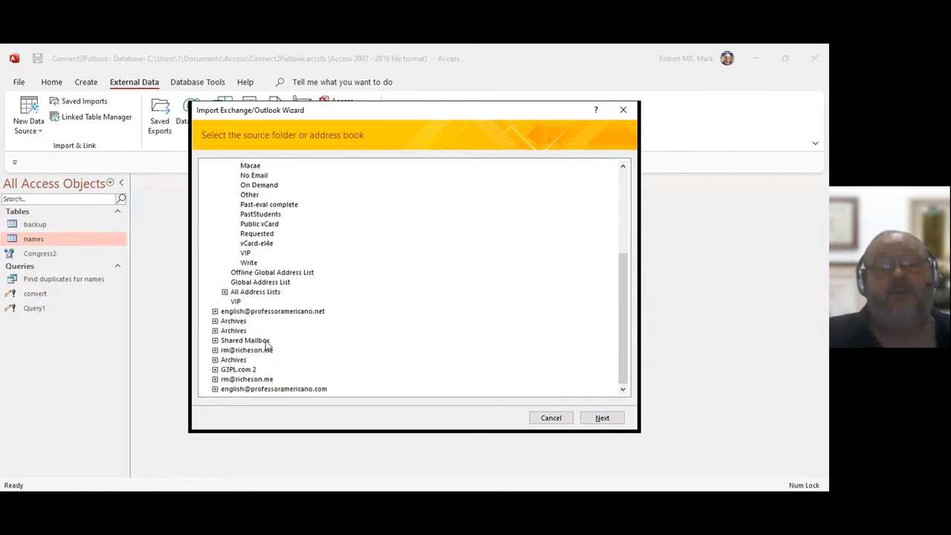
{"action": "scroll", "coordinate": [402, 335], "scroll_direction": "up", "scroll_amount": 5}
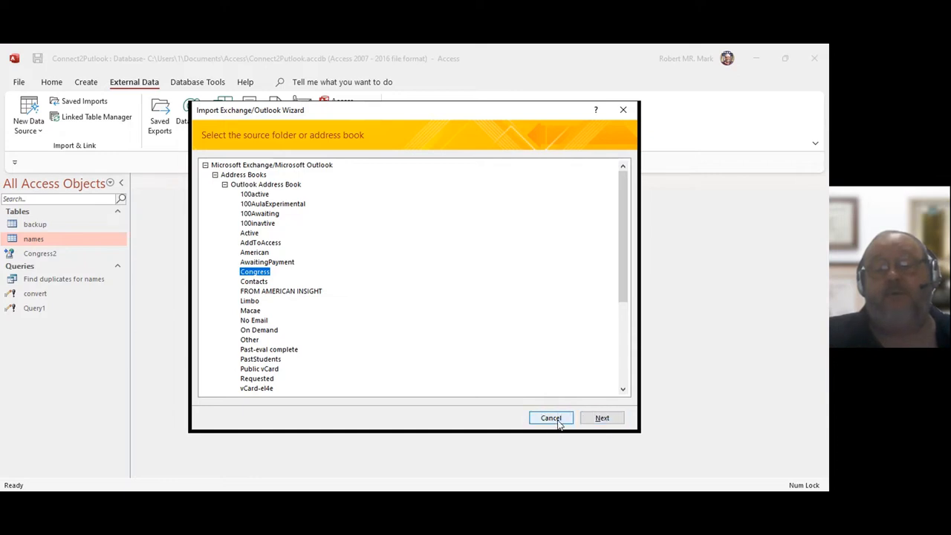
{"action": "left_click", "coordinate": [554, 419]}
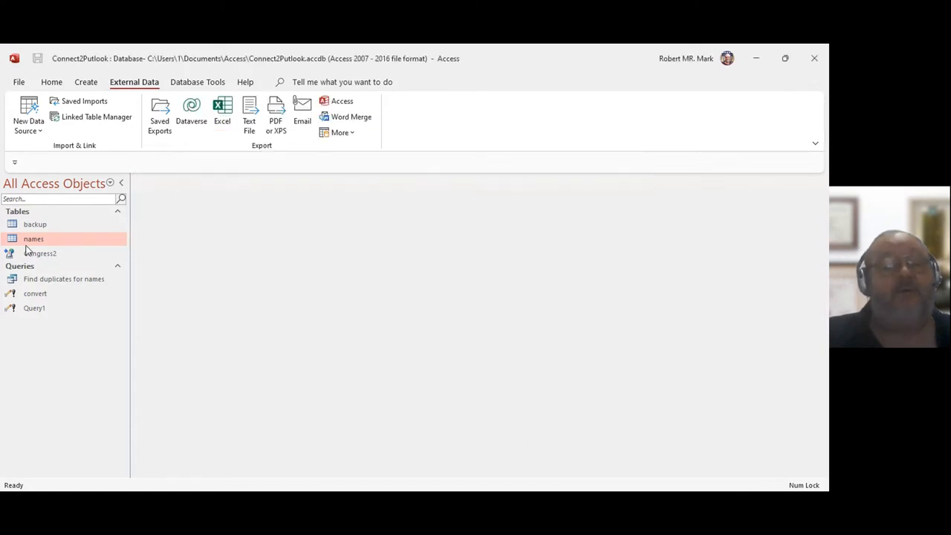
- Open the linked Congress2 table and look through its records
{"action": "left_click", "coordinate": [34, 255]}
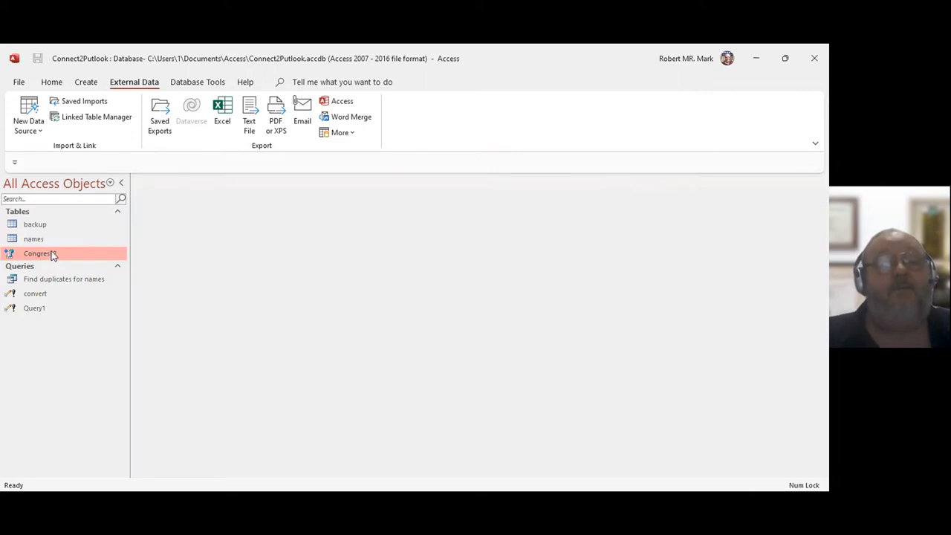
{"action": "double_click", "coordinate": [10, 255]}
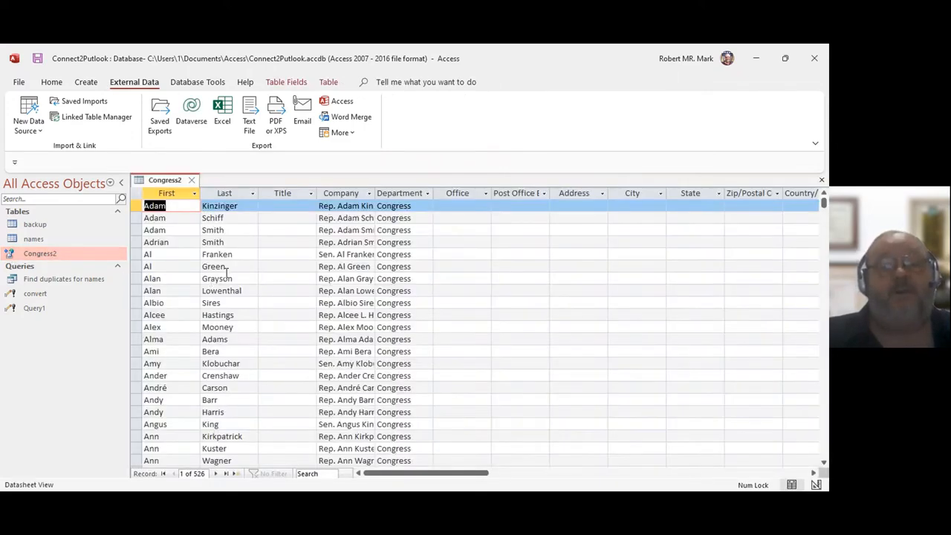
{"action": "scroll", "coordinate": [287, 243], "scroll_direction": "down", "scroll_amount": 10}
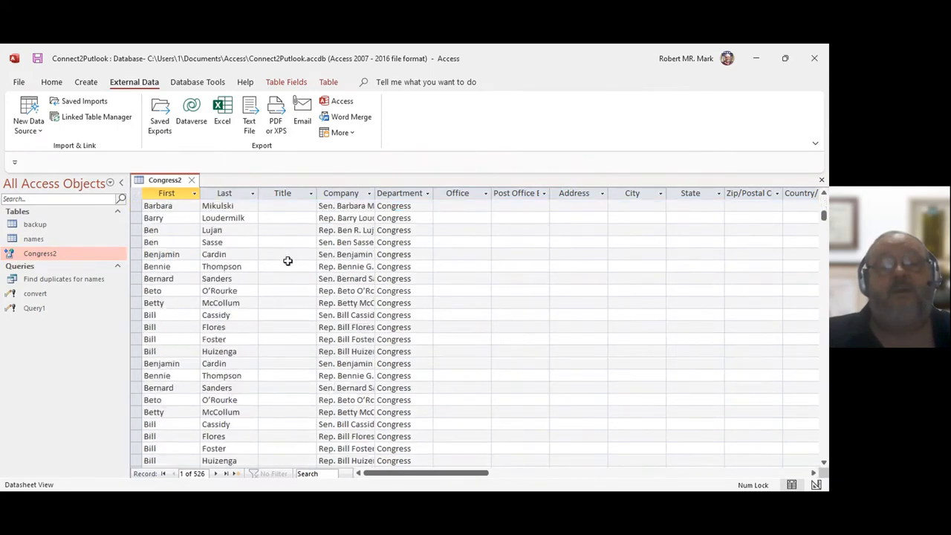
{"action": "scroll", "coordinate": [288, 261], "scroll_direction": "up", "scroll_amount": 10}
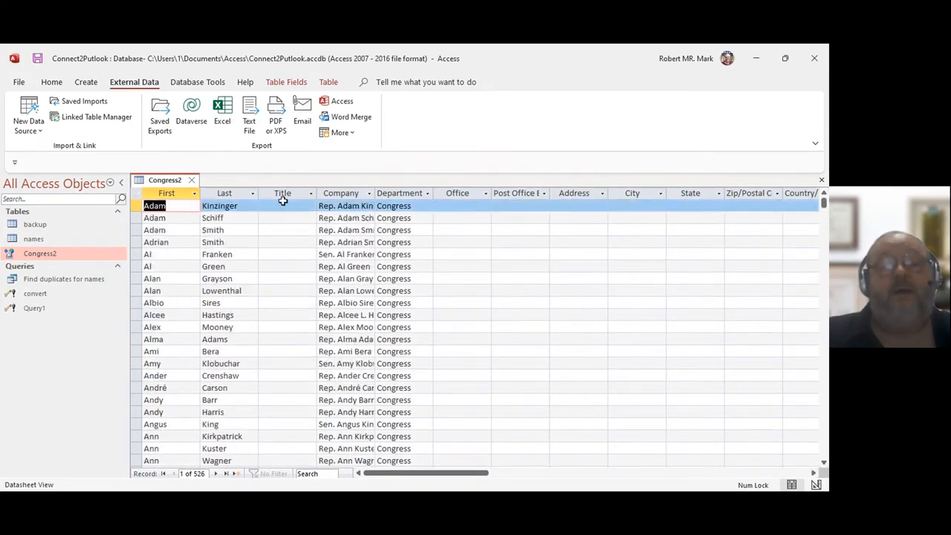
- Examine the Title field of the first records in the Congress2 table
{"action": "left_click", "coordinate": [279, 205]}
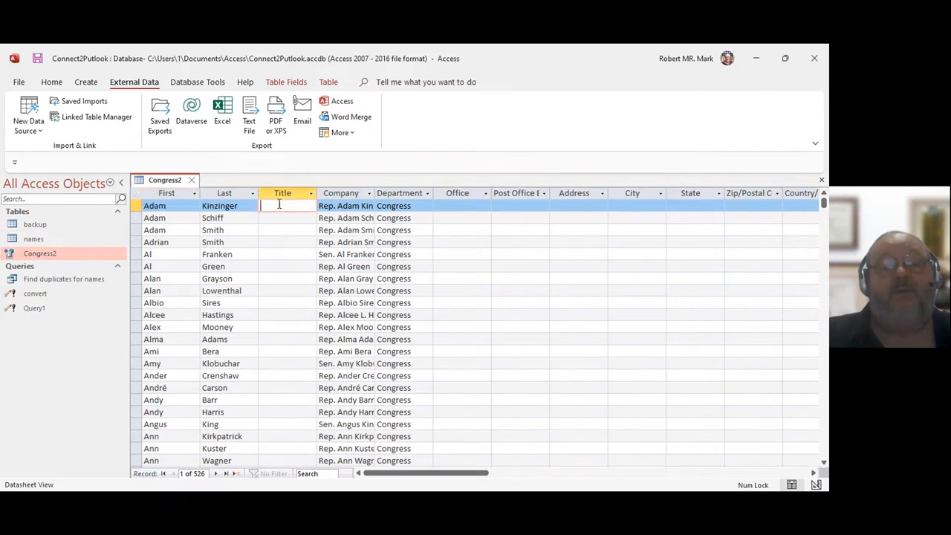
{"action": "left_click", "coordinate": [277, 218]}
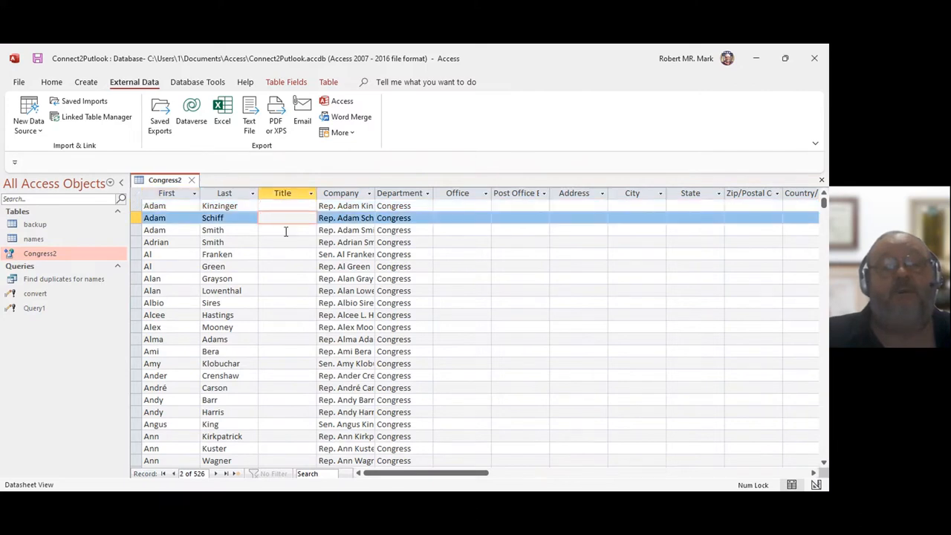
{"action": "left_click", "coordinate": [285, 231]}
{"action": "left_click", "coordinate": [282, 245]}
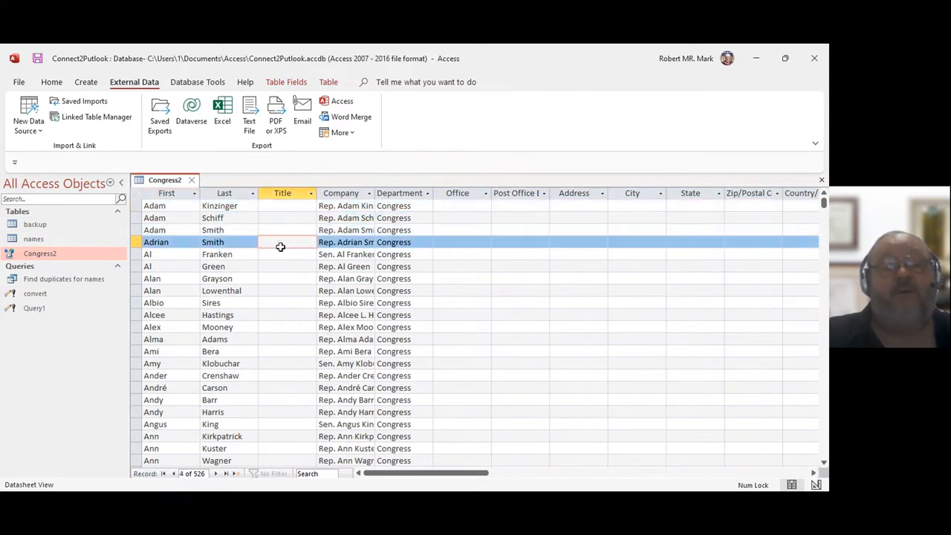
{"action": "left_click", "coordinate": [293, 208]}
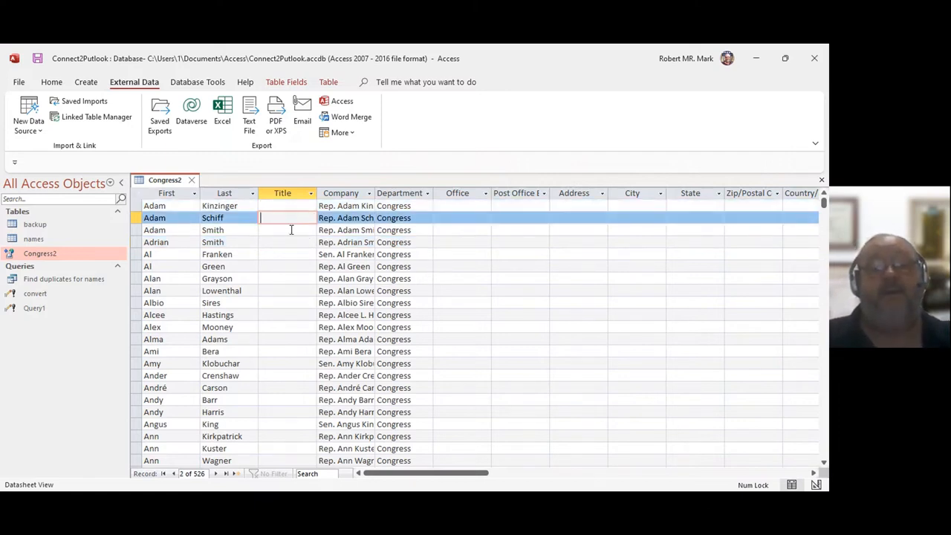
{"action": "left_click", "coordinate": [291, 230]}
{"action": "left_click", "coordinate": [291, 241]}
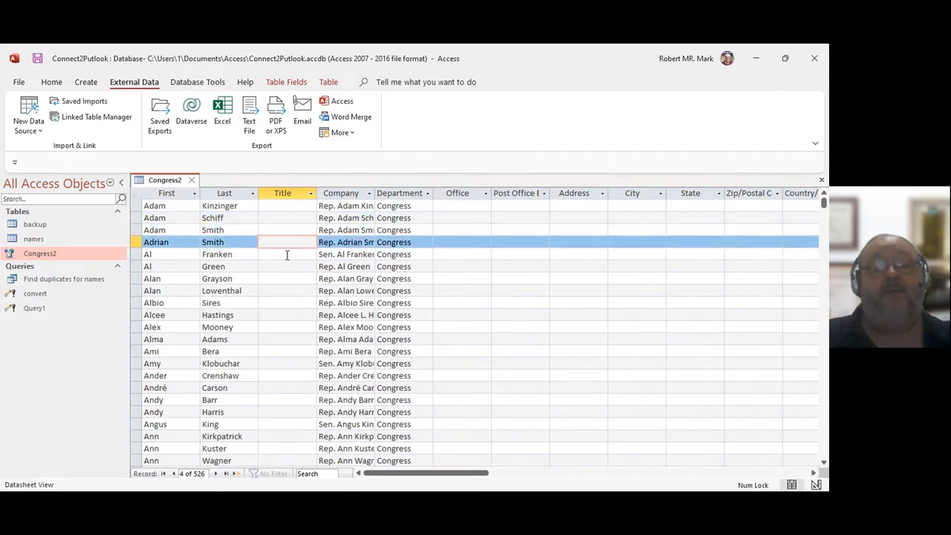
{"action": "left_click", "coordinate": [287, 255]}
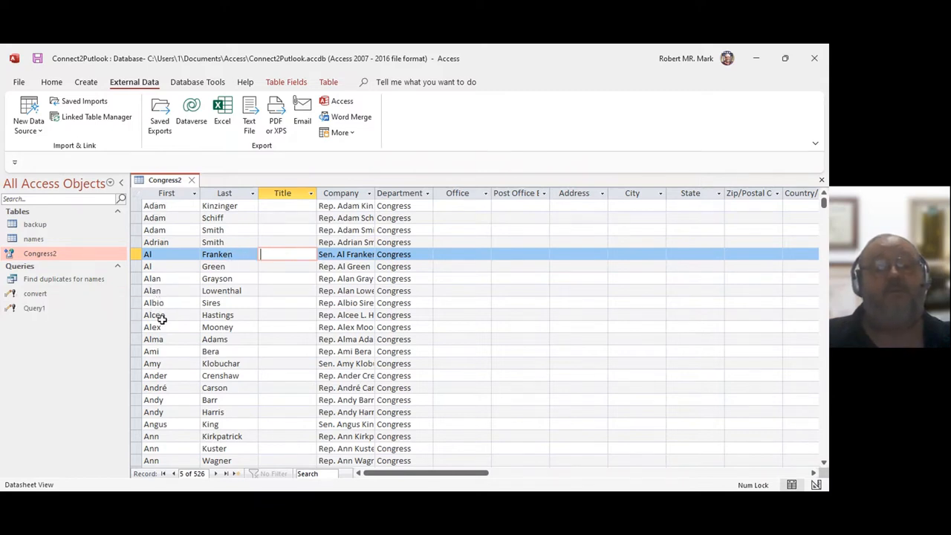
{"action": "scroll", "coordinate": [165, 338], "scroll_direction": "down", "scroll_amount": 4}
{"action": "scroll", "coordinate": [165, 338], "scroll_direction": "up", "scroll_amount": 4}
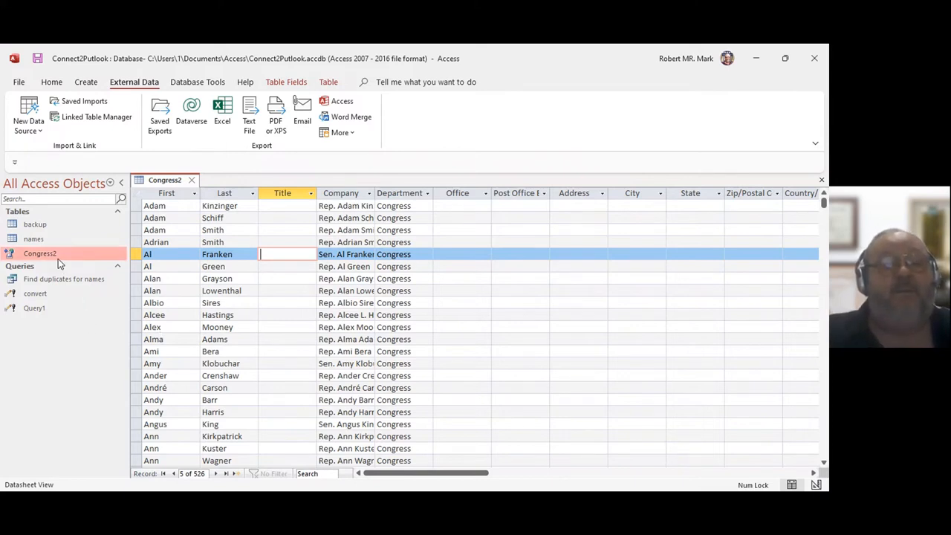
- Open the convert query in Design View, examine how it joins names and Congress2, and close it
{"action": "right_click", "coordinate": [31, 295]}
{"action": "left_click", "coordinate": [56, 322]}
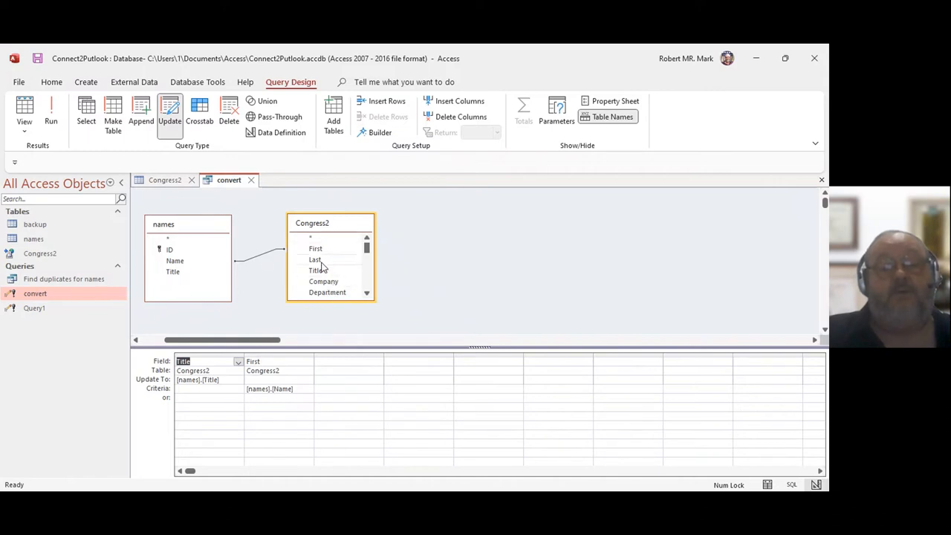
{"action": "scroll", "coordinate": [330, 286], "scroll_direction": "down", "scroll_amount": 10}
{"action": "scroll", "coordinate": [327, 286], "scroll_direction": "up", "scroll_amount": 10}
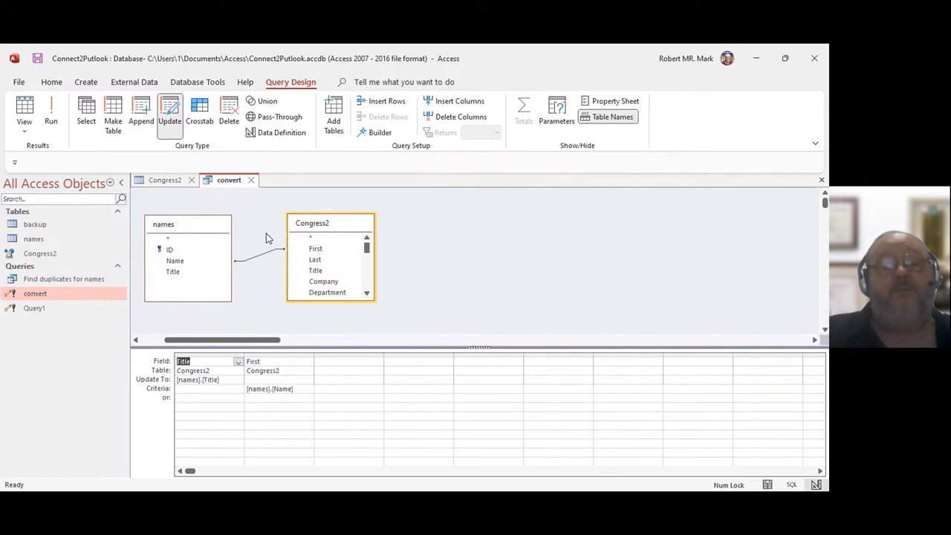
{"action": "left_click", "coordinate": [252, 181]}
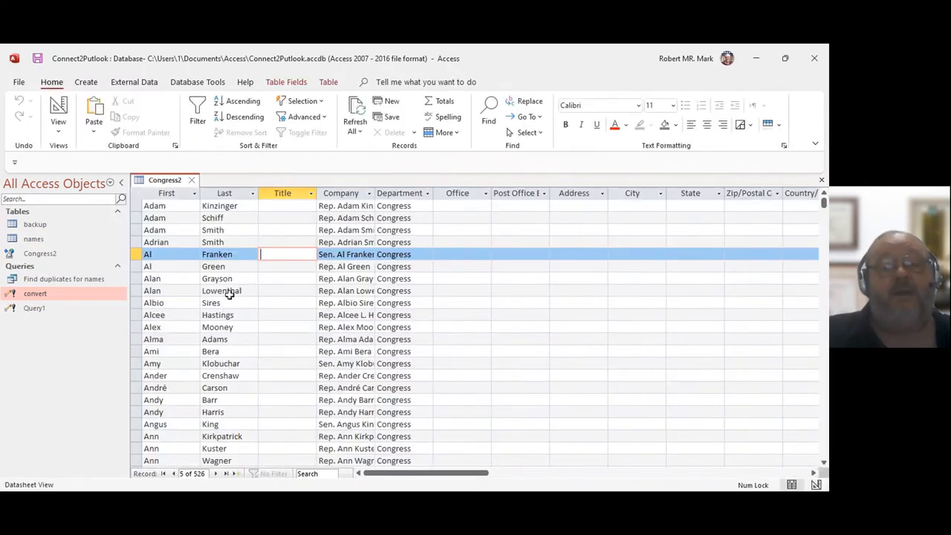
- Run the convert update query on the Congress2 table and accept updating its records
{"action": "double_click", "coordinate": [14, 296]}
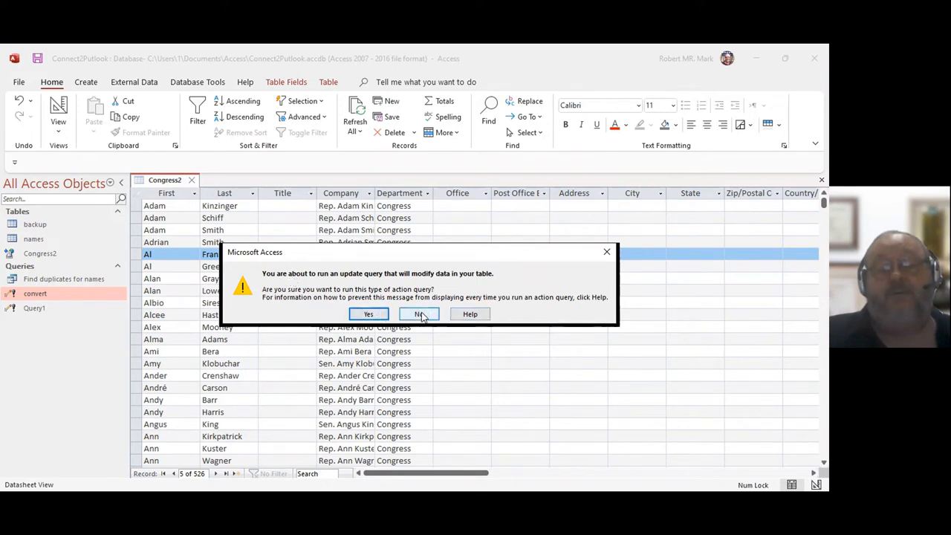
{"action": "left_click", "coordinate": [368, 315]}
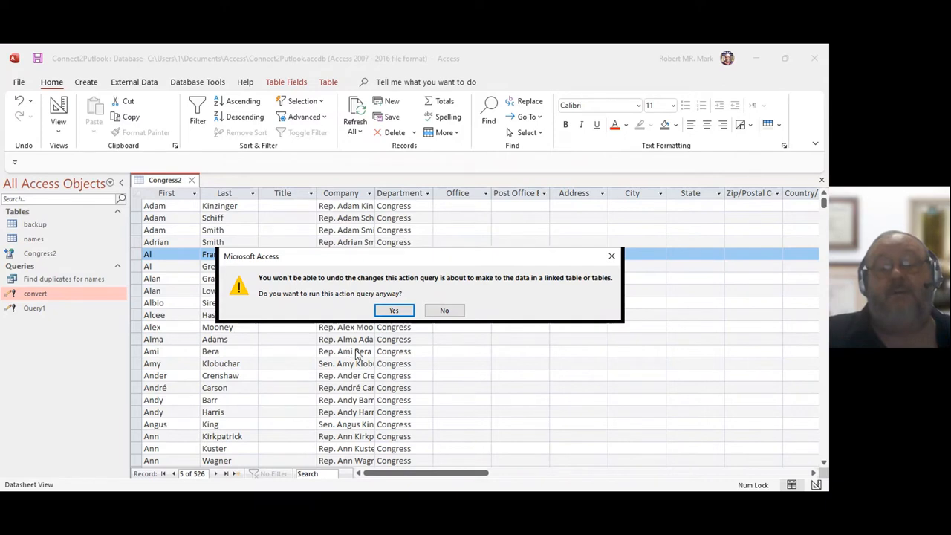
{"action": "left_click", "coordinate": [393, 310]}
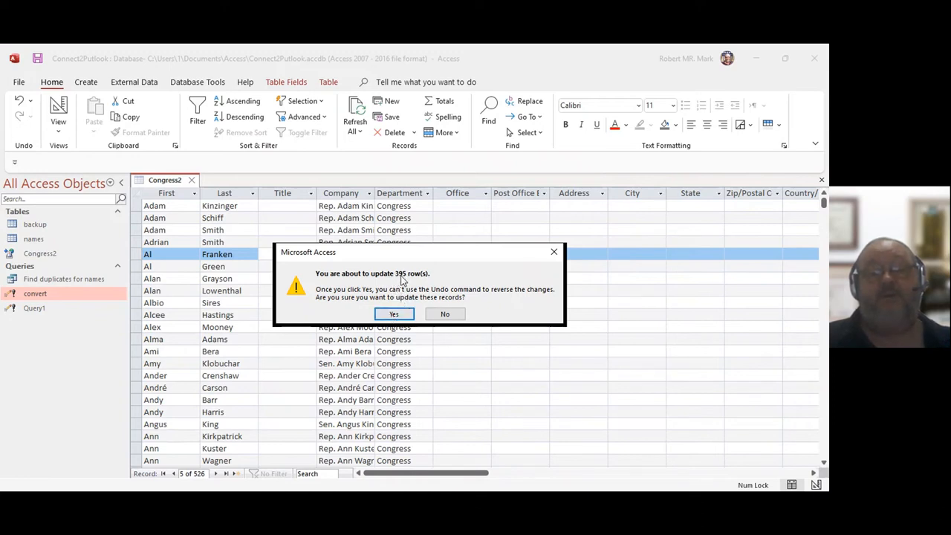
{"action": "left_click", "coordinate": [394, 313]}
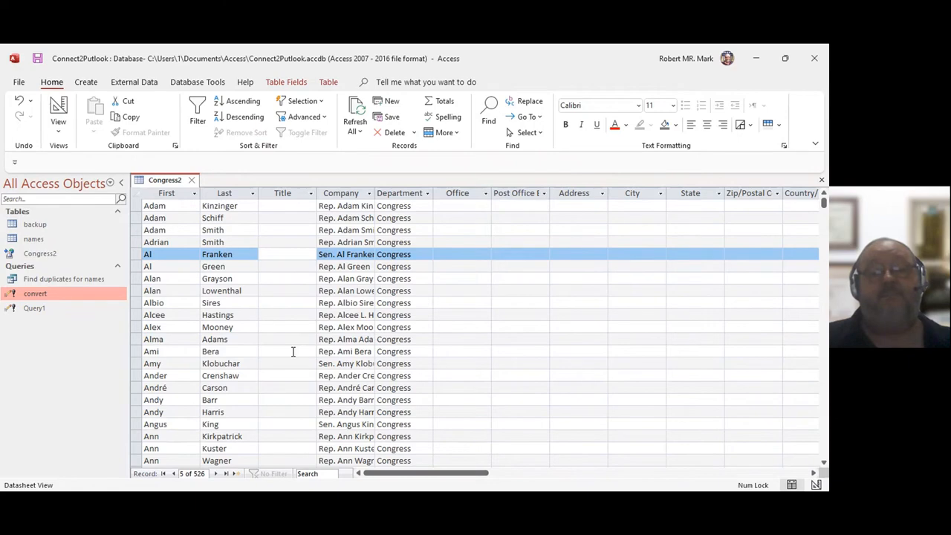
- Examine the Title field throughout the Congress2 table to see which records have a title and which are blank
{"action": "scroll", "coordinate": [293, 351], "scroll_direction": "down", "scroll_amount": 10}
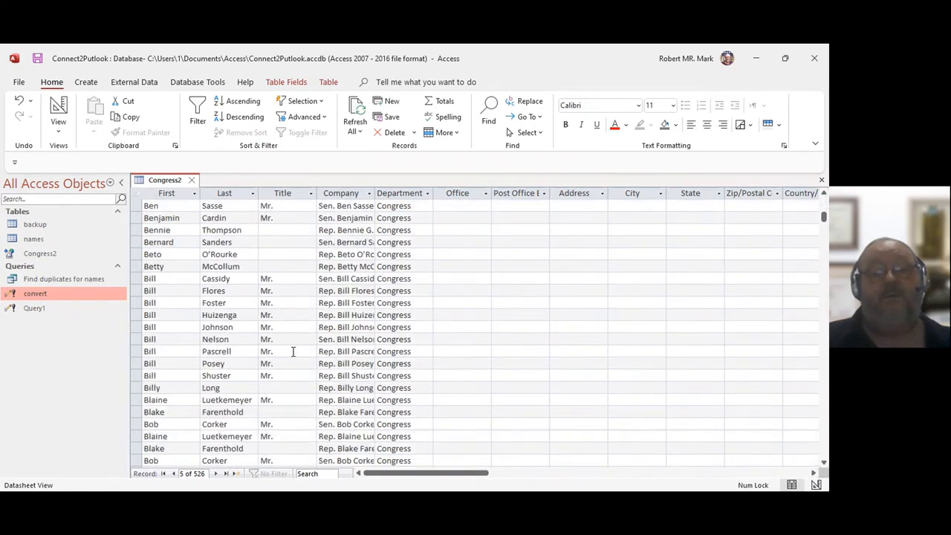
{"action": "scroll", "coordinate": [293, 351], "scroll_direction": "up", "scroll_amount": 10}
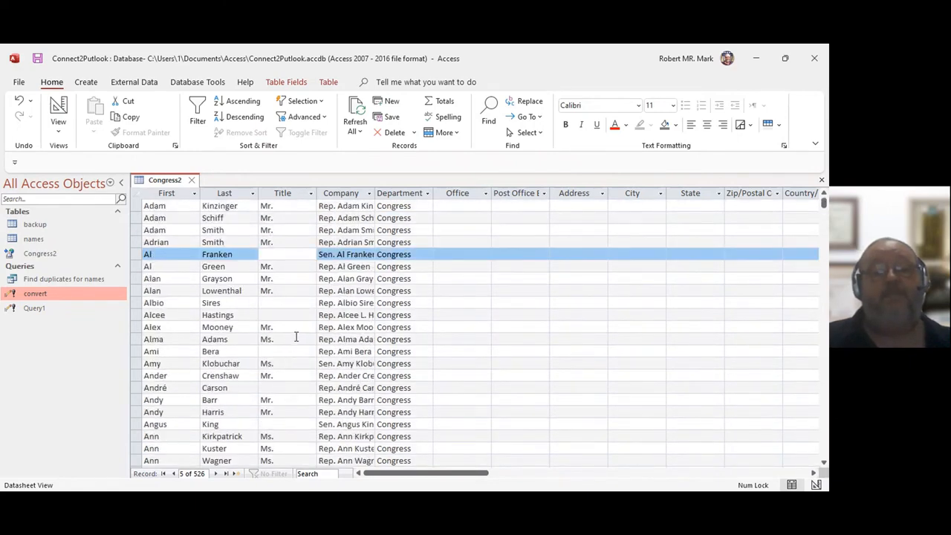
{"action": "scroll", "coordinate": [295, 336], "scroll_direction": "down", "scroll_amount": 16}
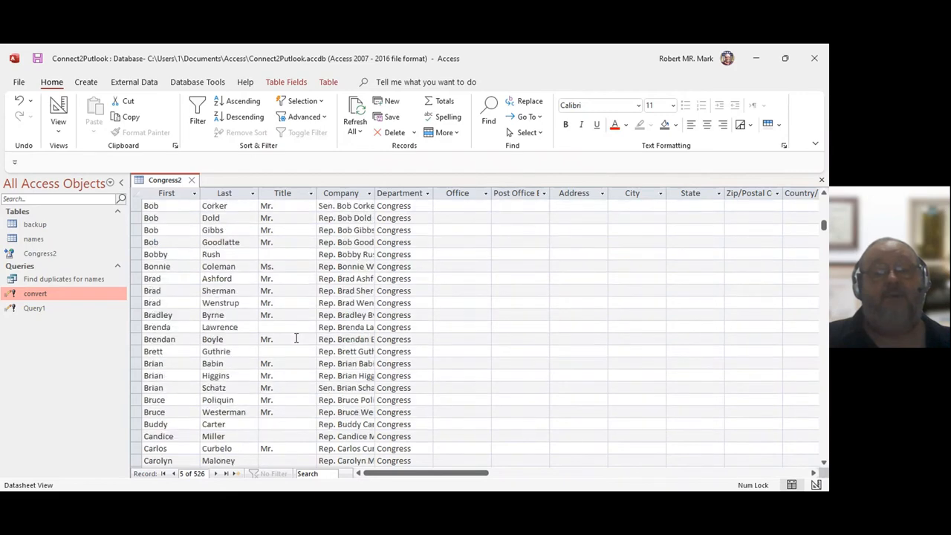
{"action": "scroll", "coordinate": [296, 338], "scroll_direction": "down", "scroll_amount": 18}
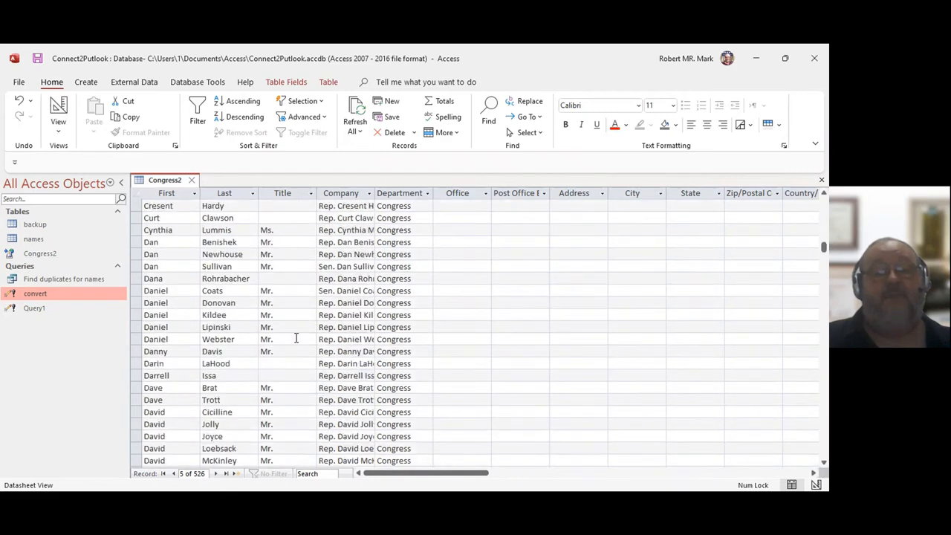
{"action": "scroll", "coordinate": [296, 338], "scroll_direction": "down", "scroll_amount": 4}
{"action": "scroll", "coordinate": [296, 338], "scroll_direction": "up", "scroll_amount": 2}
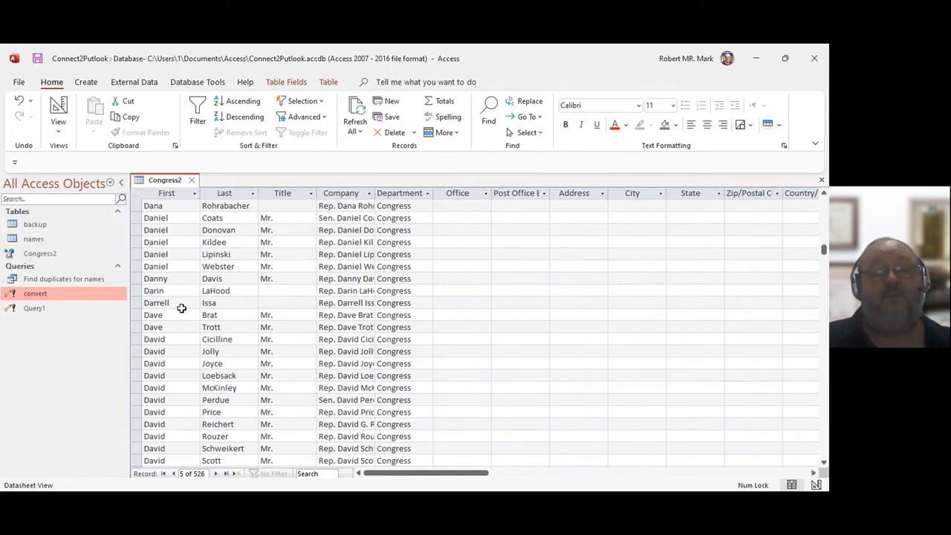
{"action": "scroll", "coordinate": [181, 308], "scroll_direction": "down", "scroll_amount": 1}
{"action": "scroll", "coordinate": [181, 307], "scroll_direction": "down", "scroll_amount": 8}
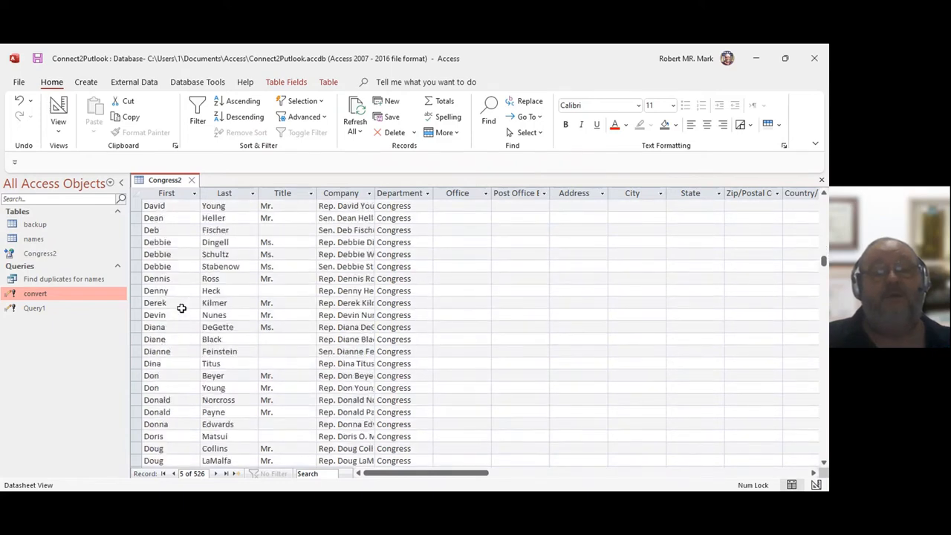
- Compare the First and Title fields of the Congress2 records whose first names start with D, E and F
{"action": "scroll", "coordinate": [181, 308], "scroll_direction": "down", "scroll_amount": 5}
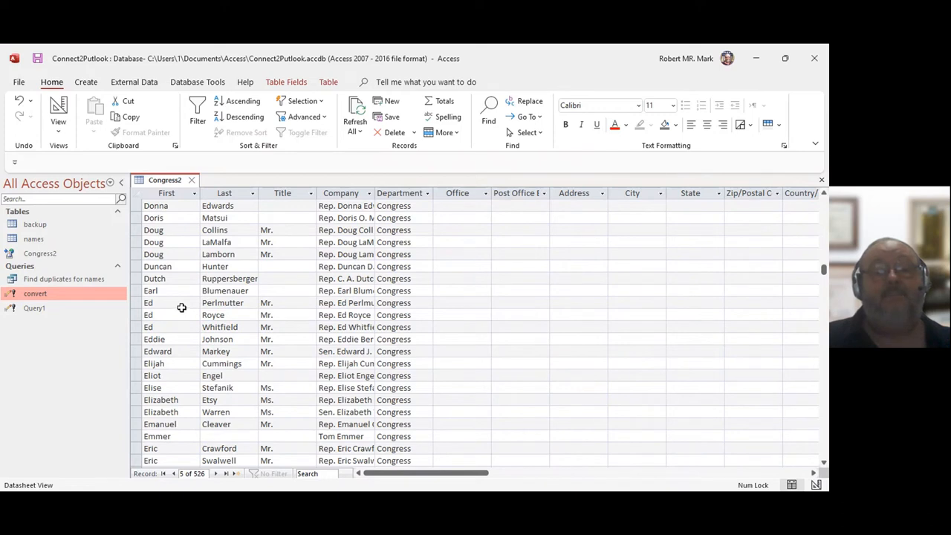
{"action": "scroll", "coordinate": [181, 307], "scroll_direction": "down", "scroll_amount": 3}
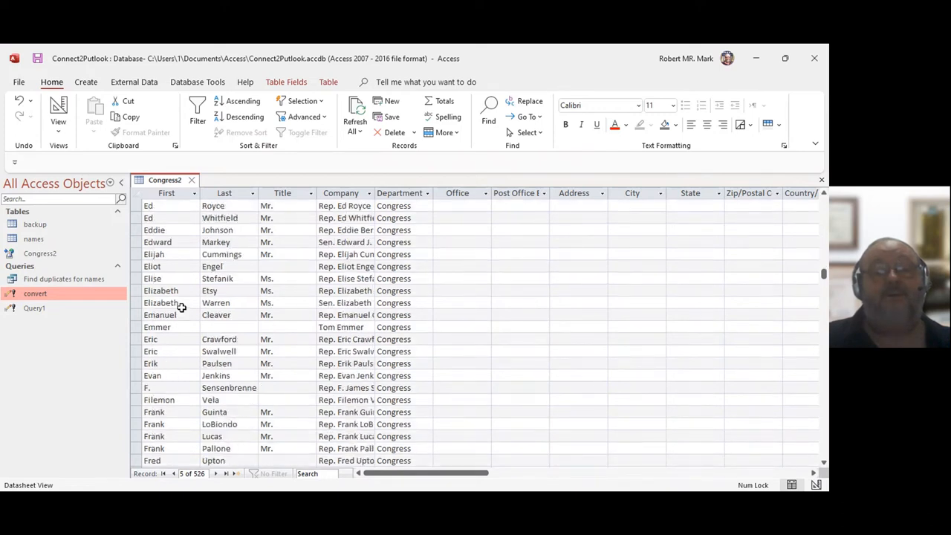
{"action": "scroll", "coordinate": [181, 307], "scroll_direction": "up", "scroll_amount": 1}
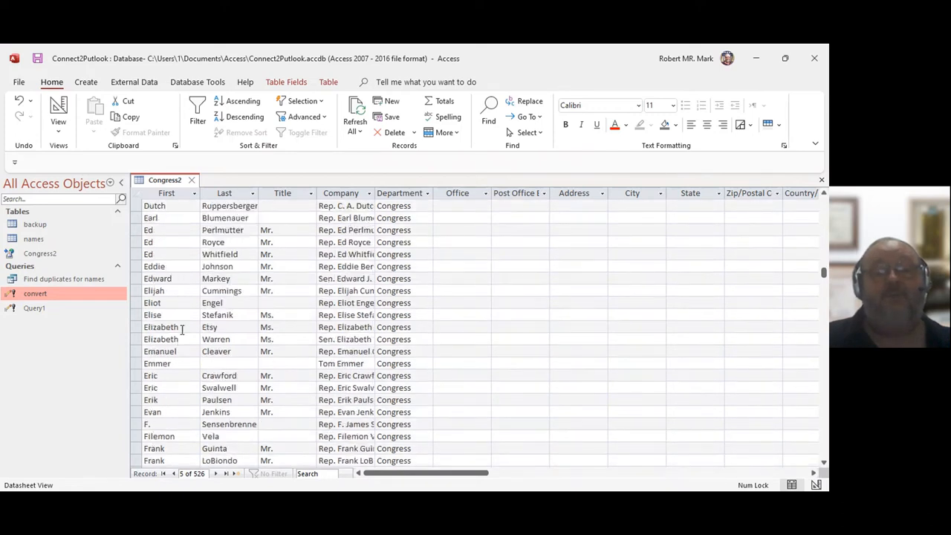
{"action": "scroll", "coordinate": [181, 330], "scroll_direction": "down", "scroll_amount": 2}
{"action": "scroll", "coordinate": [189, 351], "scroll_direction": "up", "scroll_amount": 1}
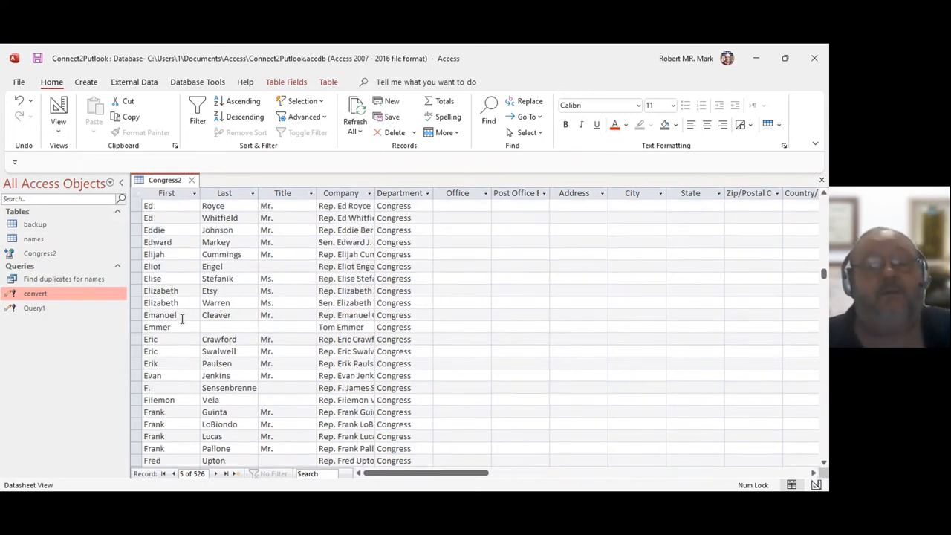
{"action": "scroll", "coordinate": [182, 318], "scroll_direction": "down", "scroll_amount": 4}
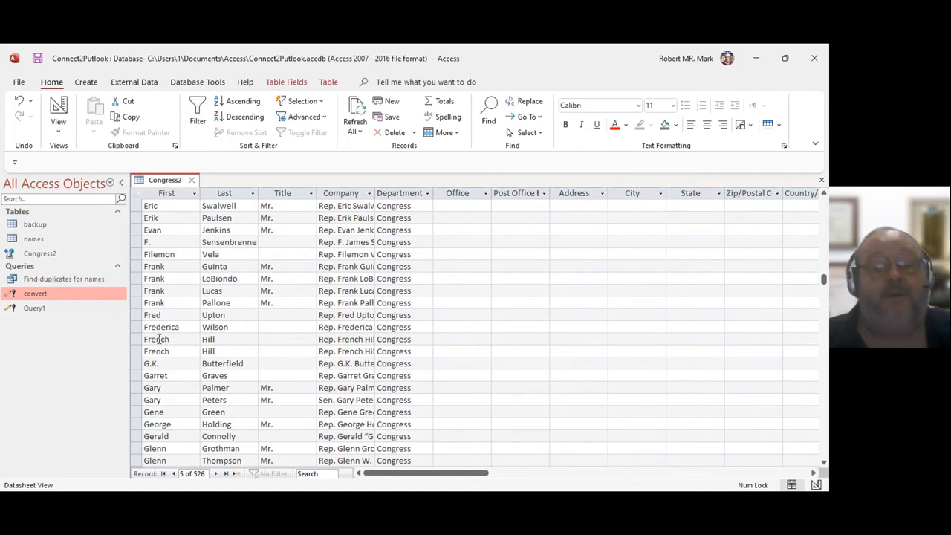
- Inspect the Congress2 records with a blank Title among the first names starting with F and G, including the duplicate pair
{"action": "left_click", "coordinate": [158, 339]}
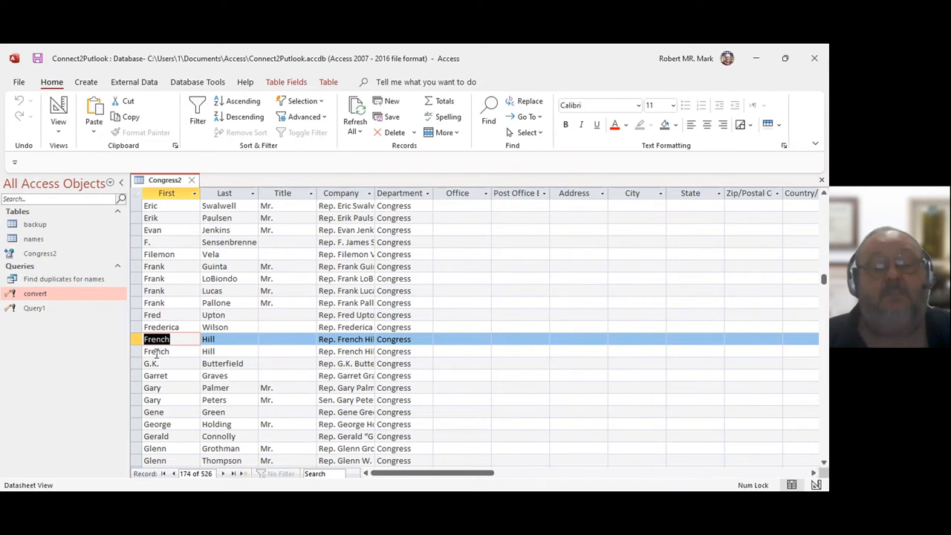
{"action": "left_click", "coordinate": [157, 350]}
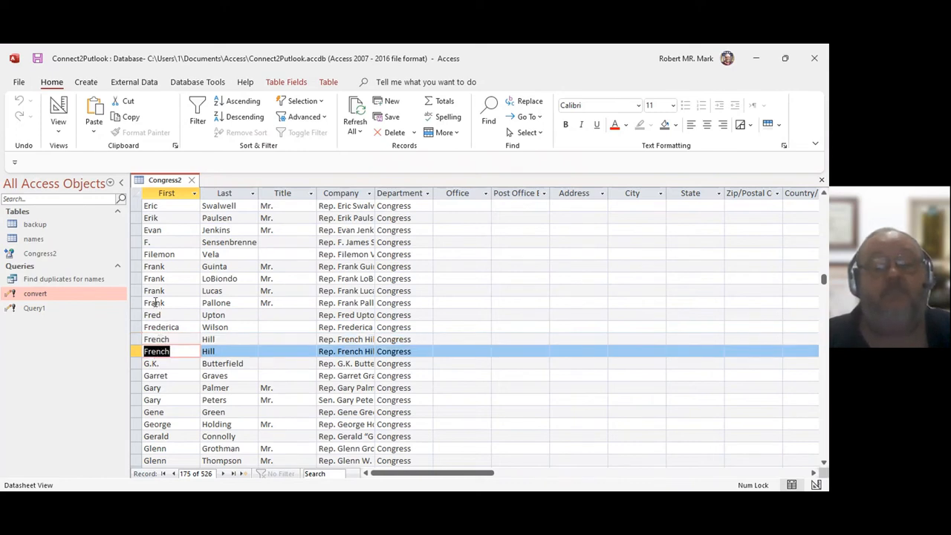
{"action": "scroll", "coordinate": [155, 305], "scroll_direction": "up", "scroll_amount": 1}
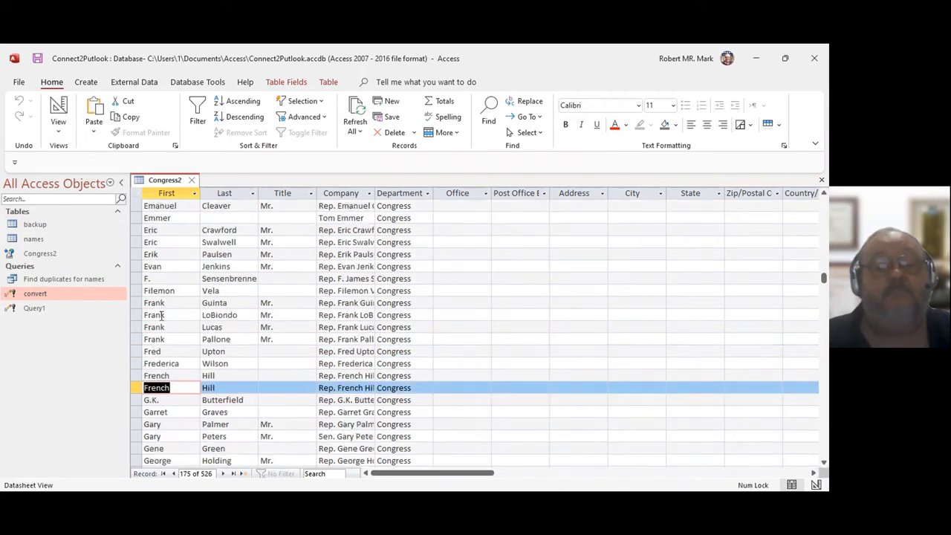
{"action": "scroll", "coordinate": [170, 348], "scroll_direction": "down", "scroll_amount": 4}
{"action": "scroll", "coordinate": [170, 349], "scroll_direction": "down", "scroll_amount": 5}
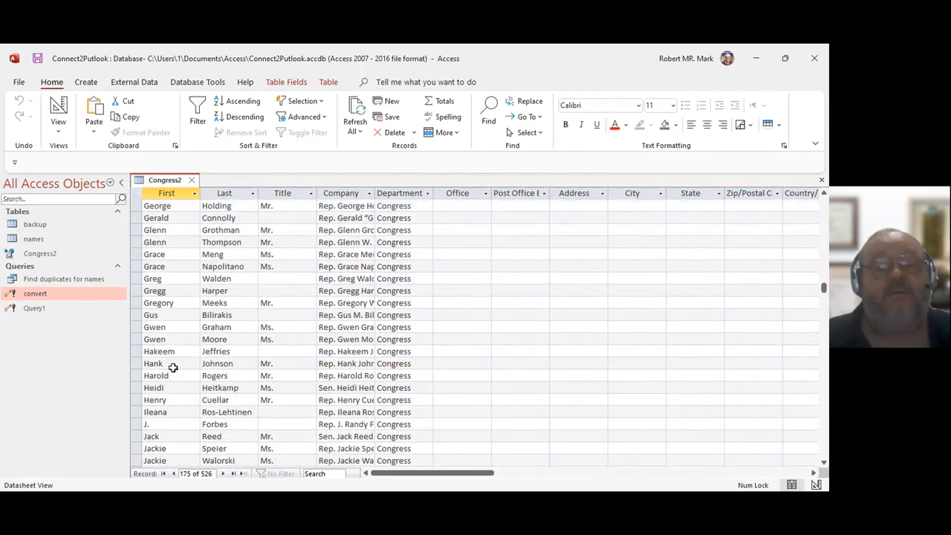
{"action": "scroll", "coordinate": [173, 367], "scroll_direction": "up", "scroll_amount": 7}
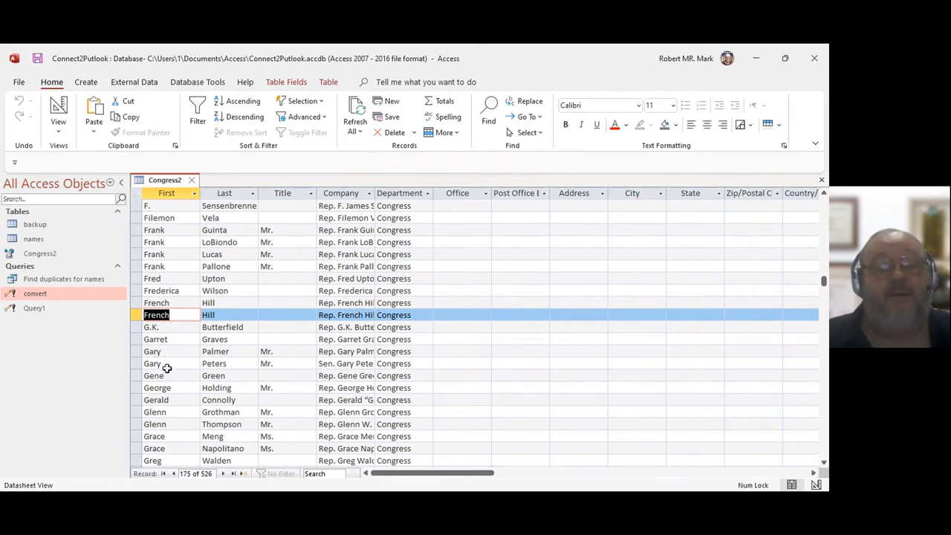
{"action": "left_click", "coordinate": [149, 338]}
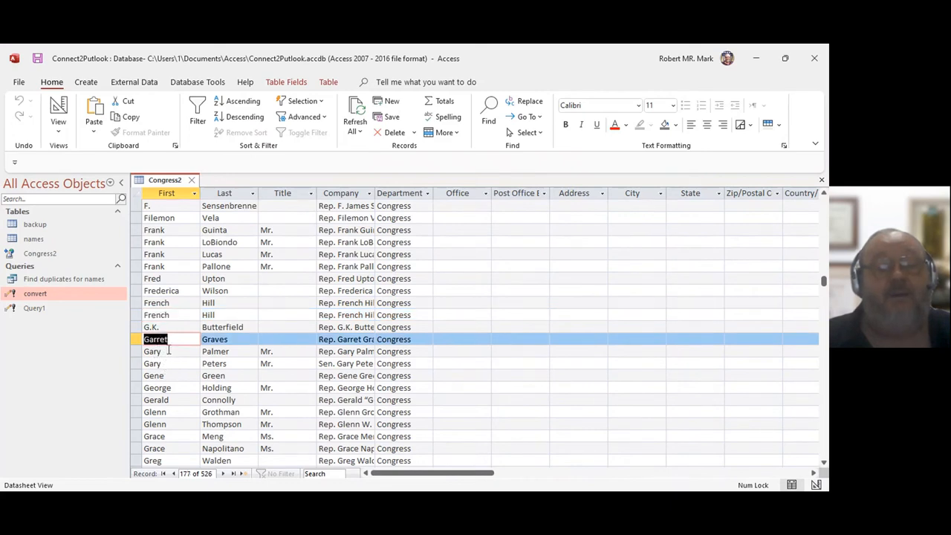
- Go back to the first names starting with D in Congress2 and inspect the women's records with a blank Title
{"action": "scroll", "coordinate": [181, 338], "scroll_direction": "up", "scroll_amount": 3}
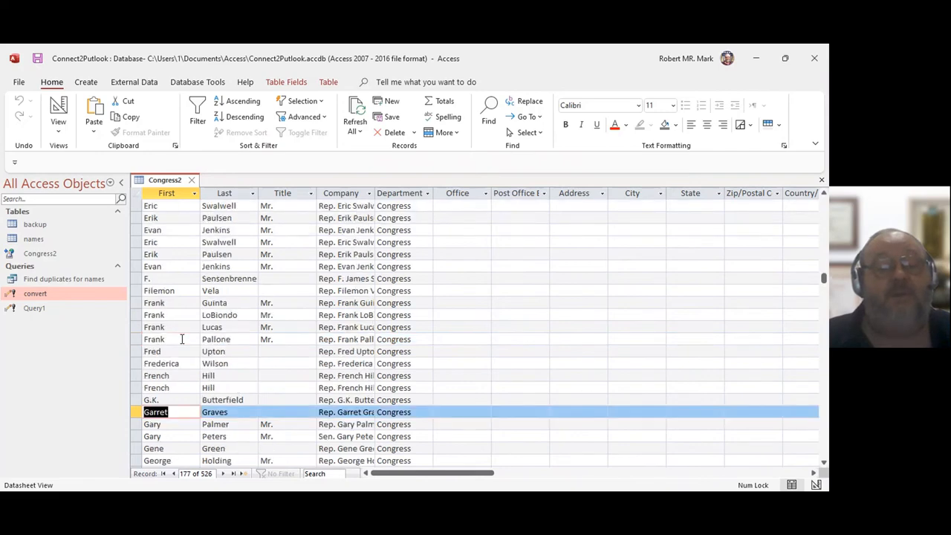
{"action": "scroll", "coordinate": [181, 338], "scroll_direction": "up", "scroll_amount": 7}
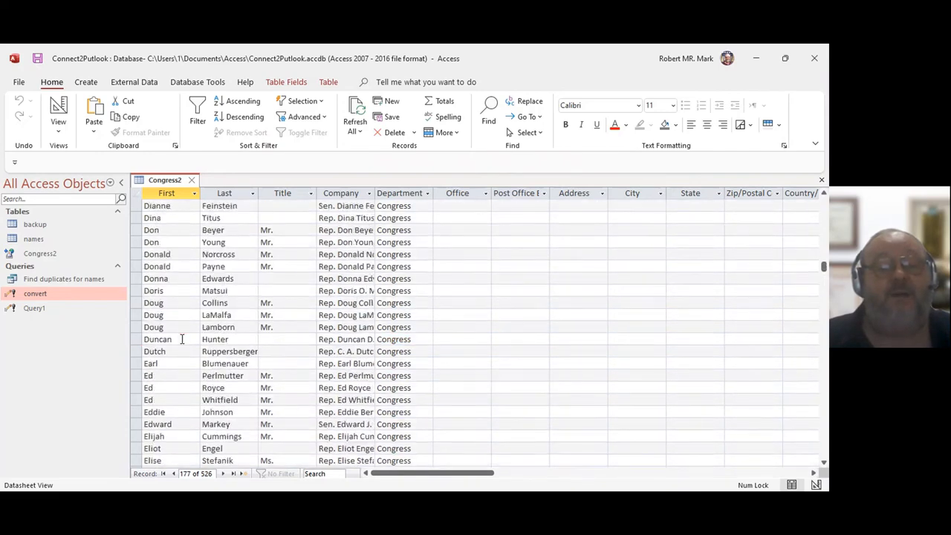
{"action": "scroll", "coordinate": [181, 339], "scroll_direction": "up", "scroll_amount": 2}
{"action": "scroll", "coordinate": [181, 338], "scroll_direction": "down", "scroll_amount": 2}
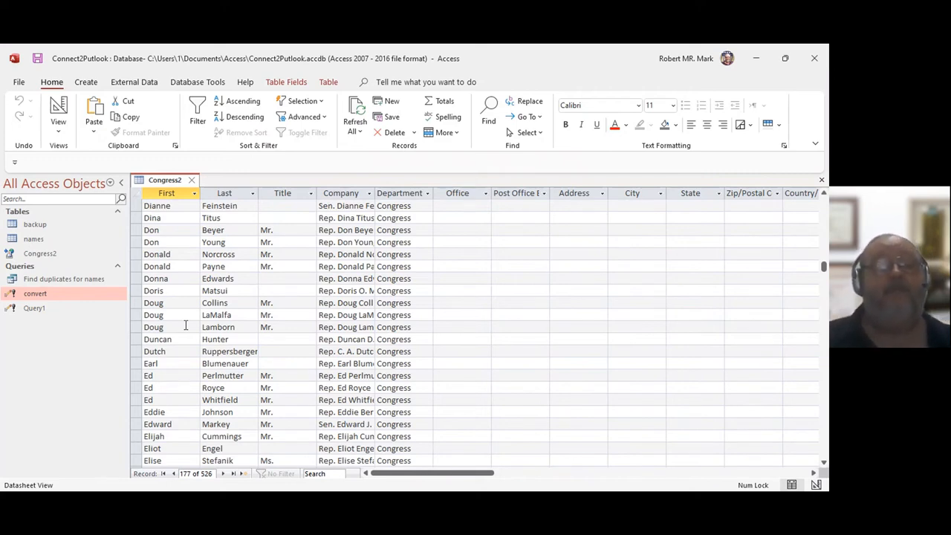
{"action": "left_click", "coordinate": [152, 278]}
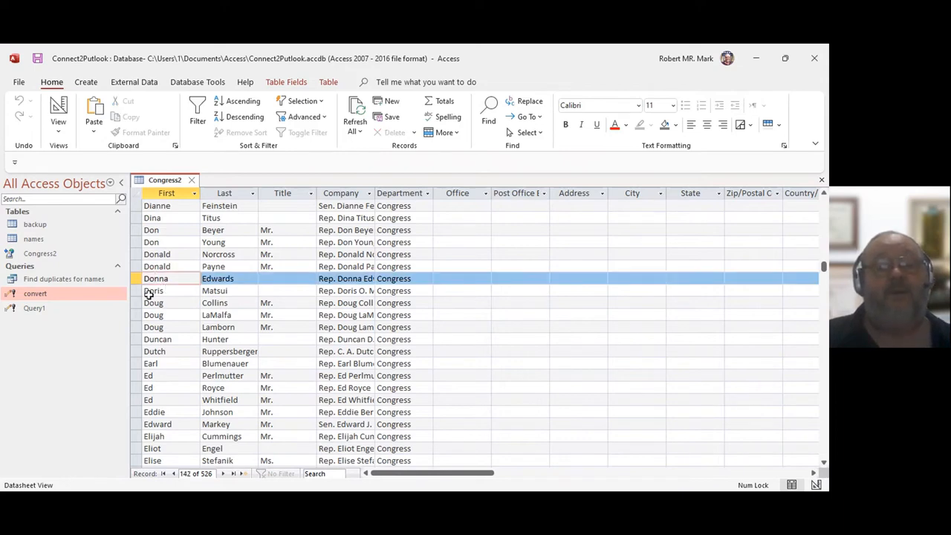
{"action": "scroll", "coordinate": [150, 291], "scroll_direction": "up", "scroll_amount": 5}
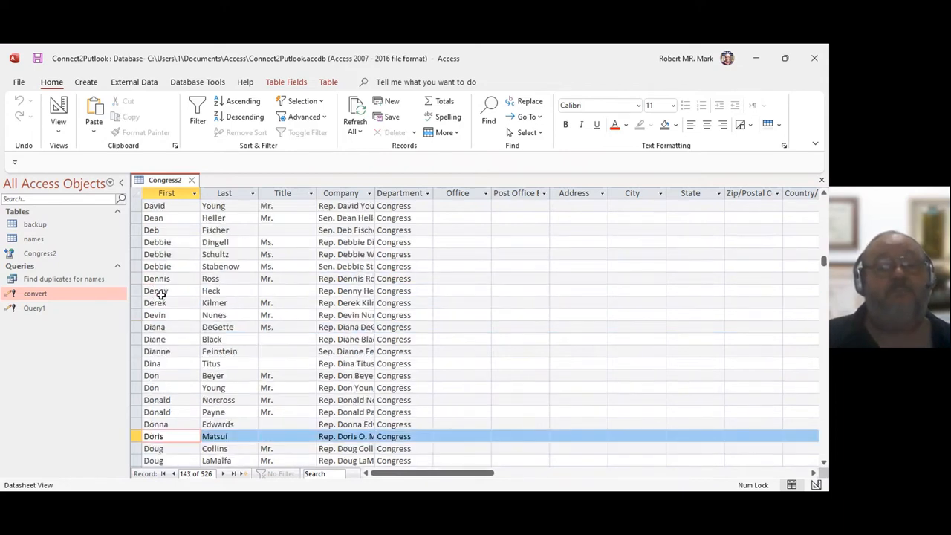
{"action": "scroll", "coordinate": [172, 297], "scroll_direction": "up", "scroll_amount": 1}
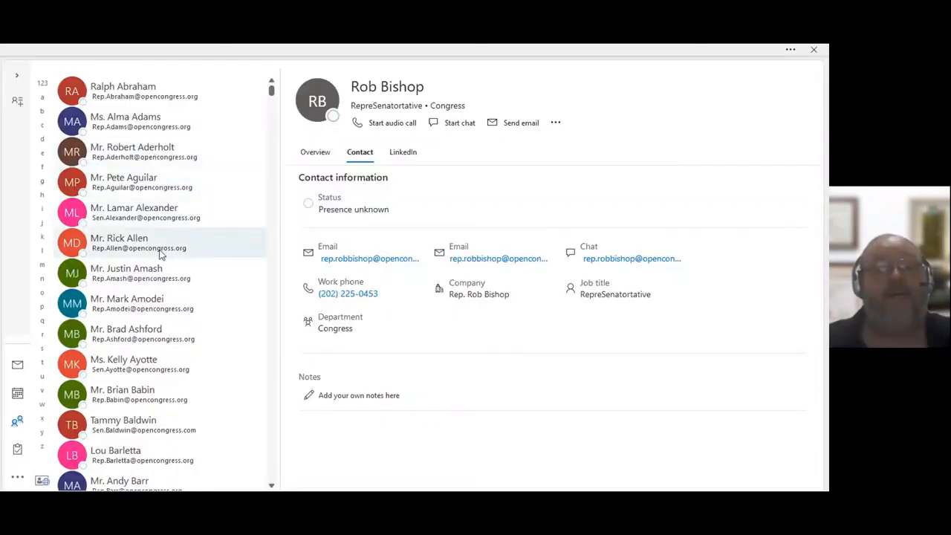
- Switch to the Outlook contacts and open several Congress contacts with and without a title to compare their displayed names
{"action": "scroll", "coordinate": [151, 178], "scroll_direction": "down", "scroll_amount": 6}
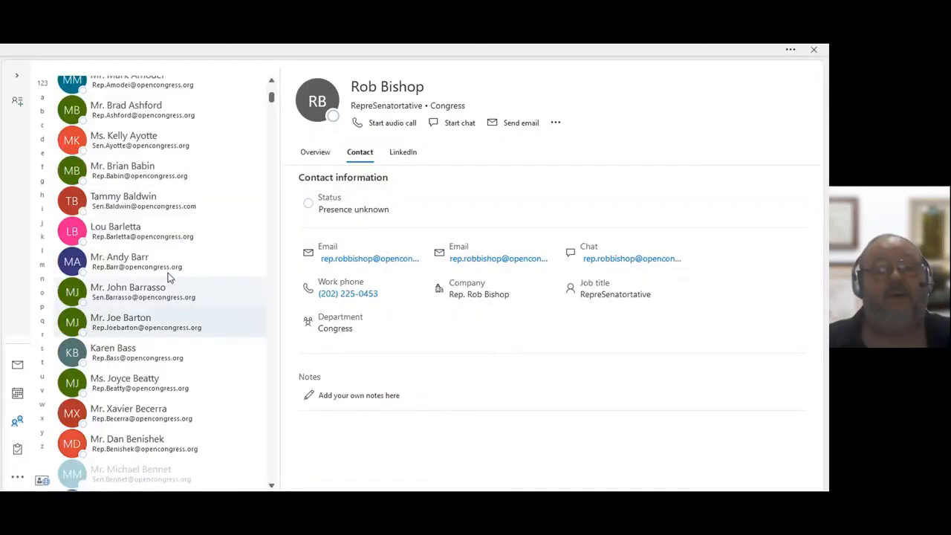
{"action": "scroll", "coordinate": [159, 315], "scroll_direction": "down", "scroll_amount": 3}
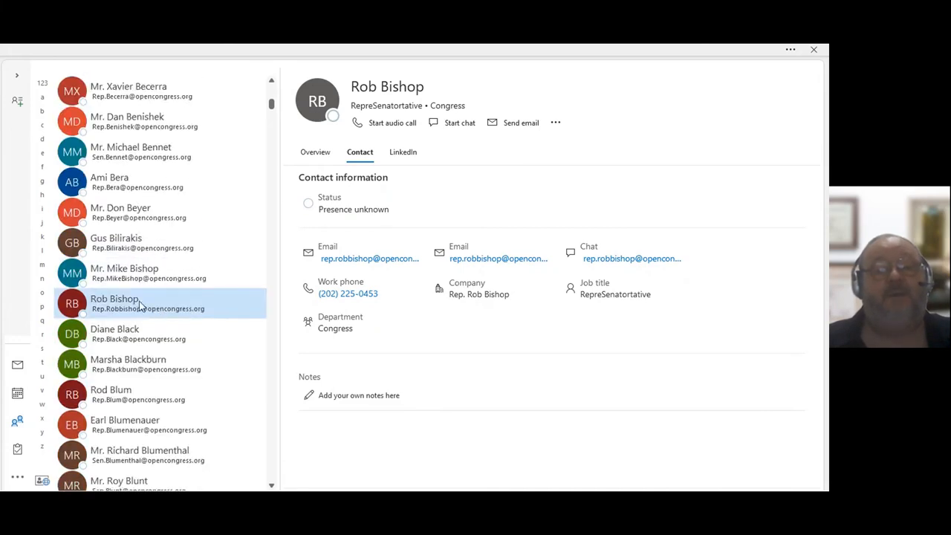
{"action": "scroll", "coordinate": [149, 297], "scroll_direction": "up", "scroll_amount": 4}
{"action": "left_click", "coordinate": [125, 221]}
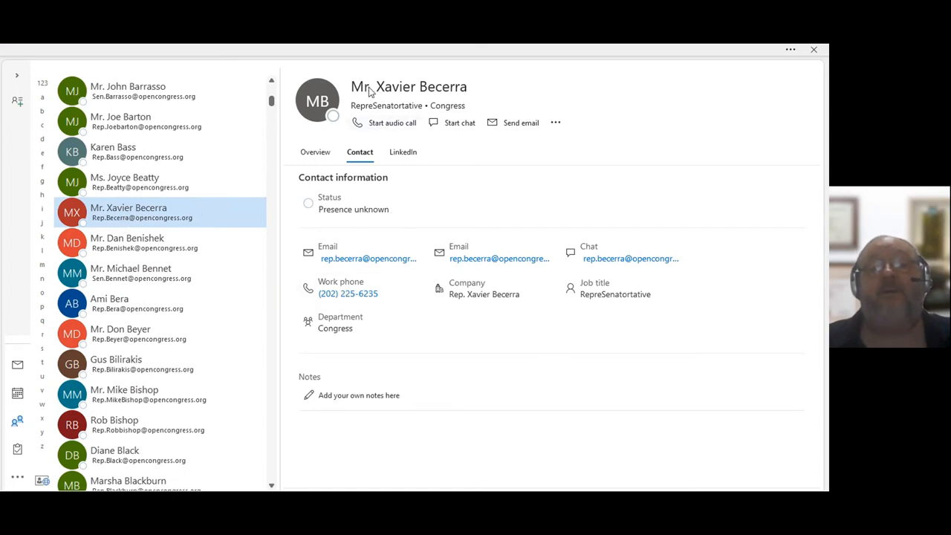
{"action": "left_click", "coordinate": [135, 339]}
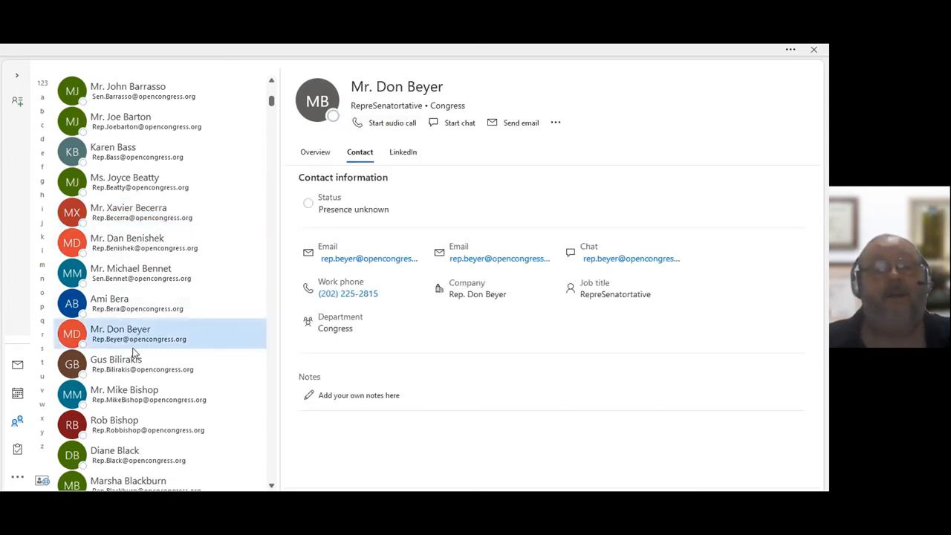
{"action": "left_click", "coordinate": [119, 304]}
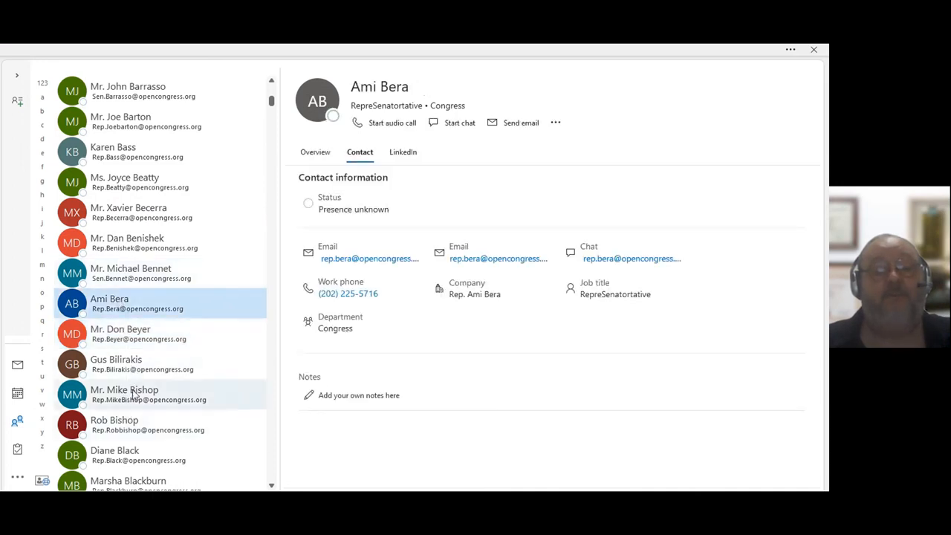
{"action": "left_click", "coordinate": [117, 364]}
{"action": "scroll", "coordinate": [138, 271], "scroll_direction": "up", "scroll_amount": 3}
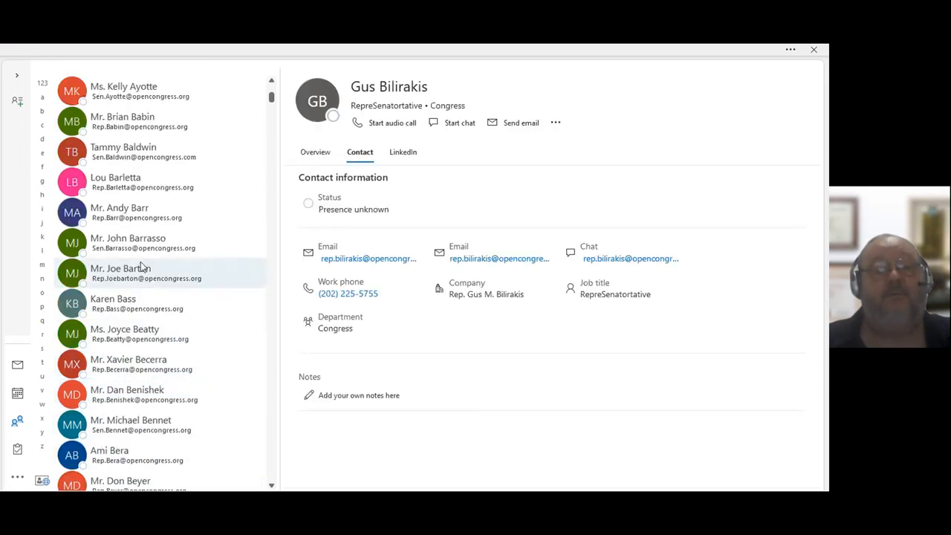
{"action": "left_click", "coordinate": [148, 269]}
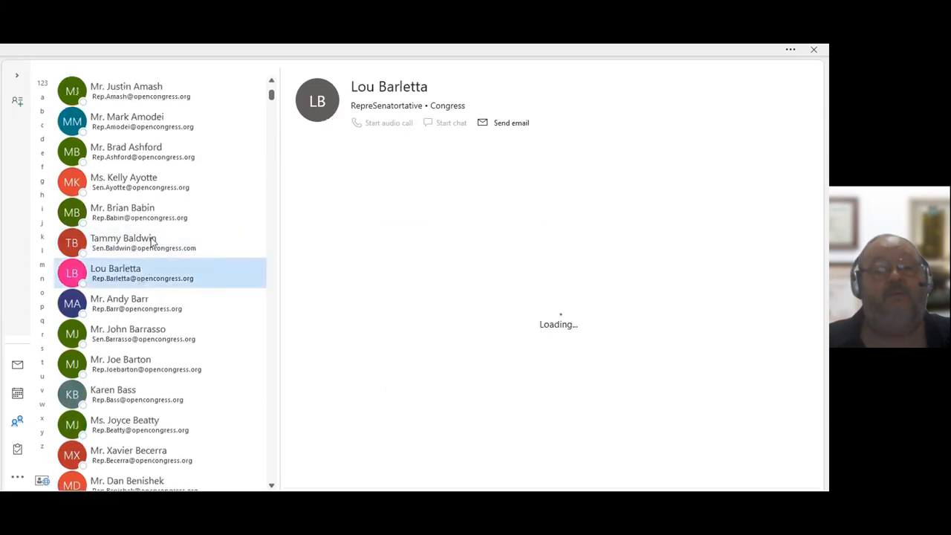
{"action": "scroll", "coordinate": [153, 212], "scroll_direction": "up", "scroll_amount": 4}
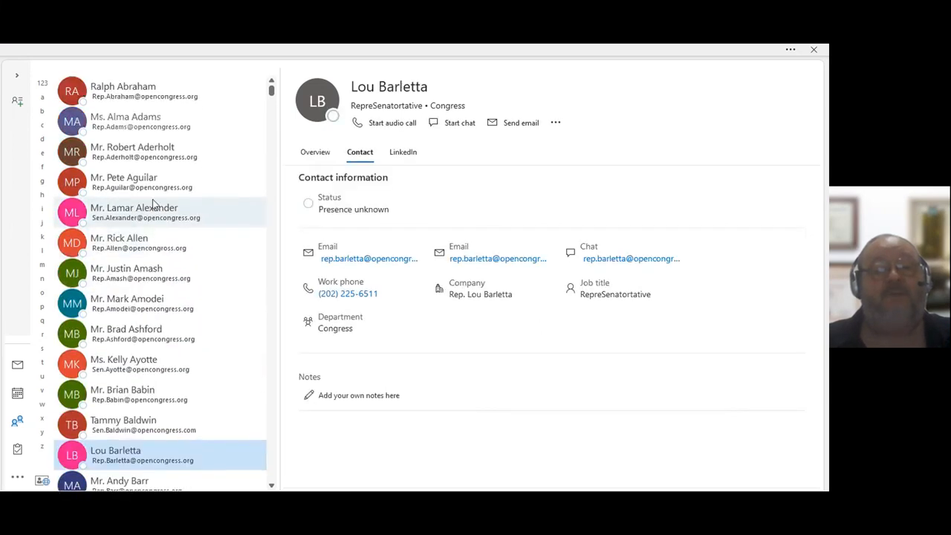
- Examine the A to C contacts in the Outlook list for Mr. and Ms. titles, and return to the start of the list
{"action": "scroll", "coordinate": [156, 197], "scroll_direction": "down", "scroll_amount": 6}
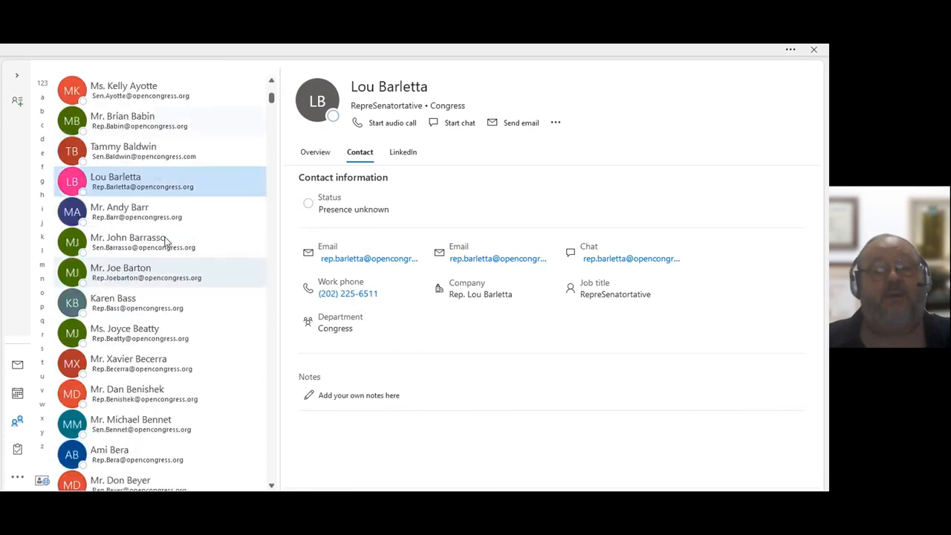
{"action": "scroll", "coordinate": [169, 248], "scroll_direction": "down", "scroll_amount": 10}
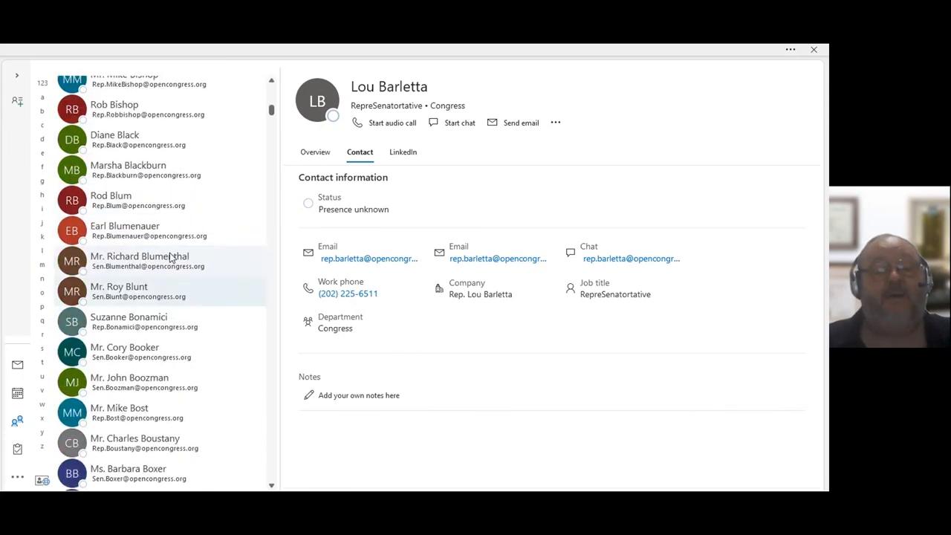
{"action": "scroll", "coordinate": [170, 256], "scroll_direction": "down", "scroll_amount": 6}
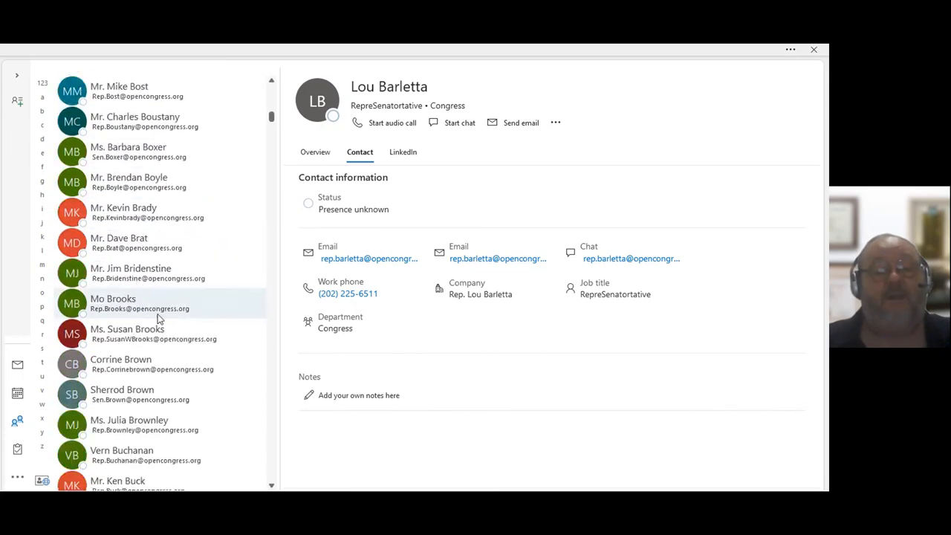
{"action": "scroll", "coordinate": [156, 315], "scroll_direction": "down", "scroll_amount": 4}
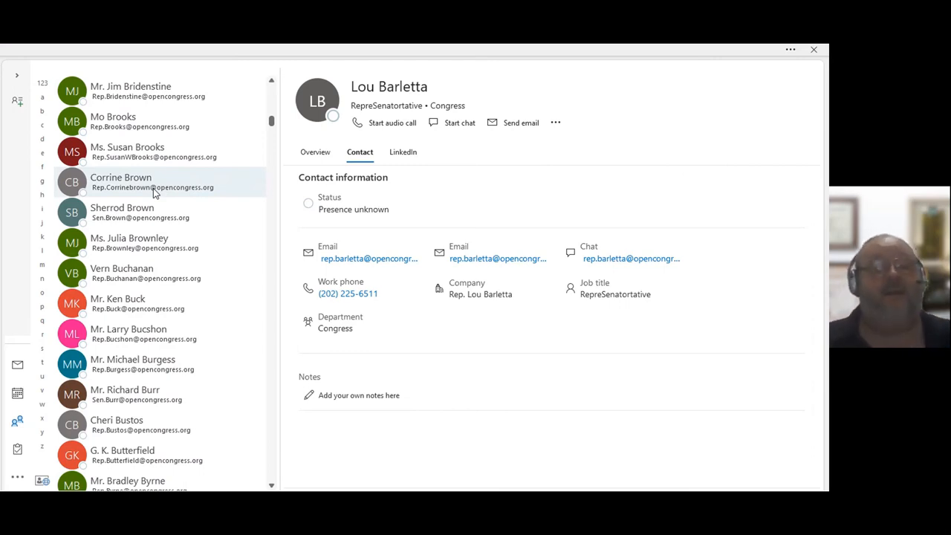
{"action": "scroll", "coordinate": [154, 192], "scroll_direction": "down", "scroll_amount": 6}
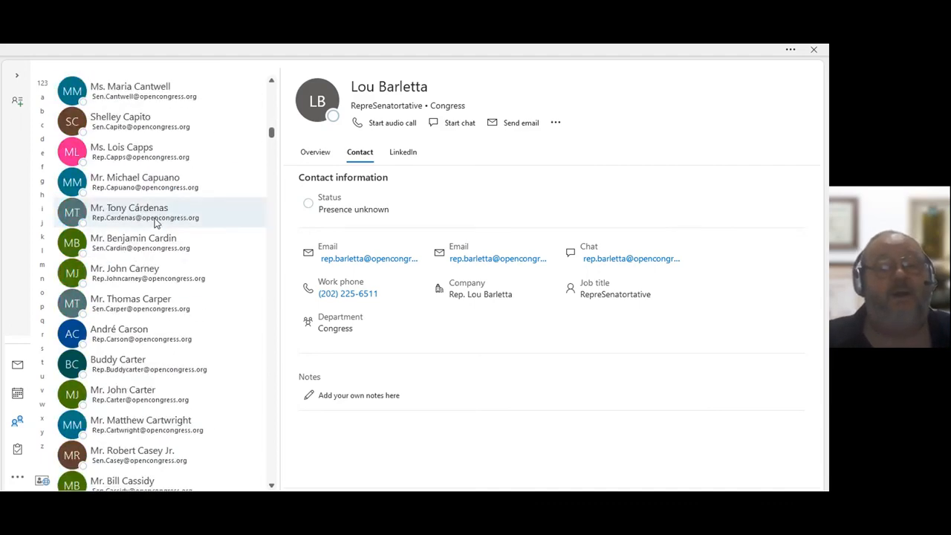
{"action": "scroll", "coordinate": [155, 220], "scroll_direction": "down", "scroll_amount": 8}
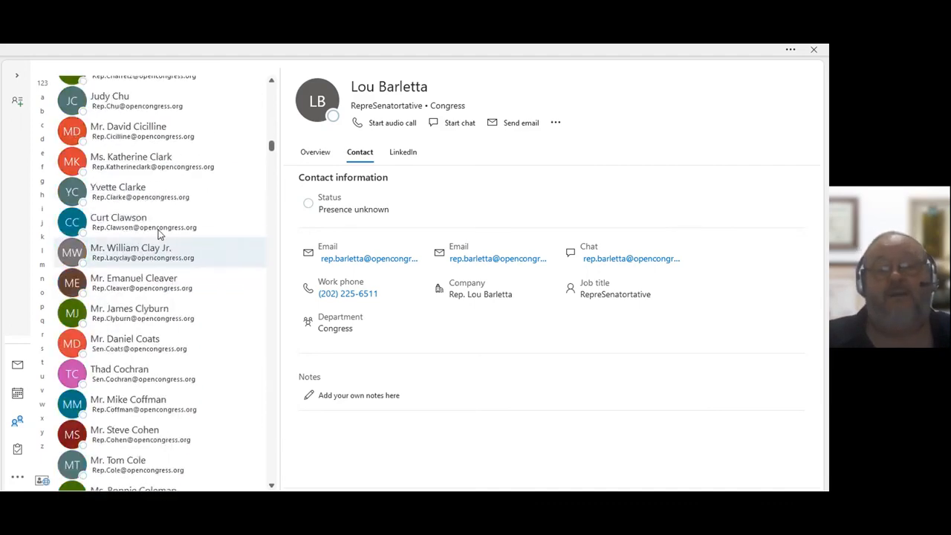
{"action": "scroll", "coordinate": [158, 235], "scroll_direction": "down", "scroll_amount": 3}
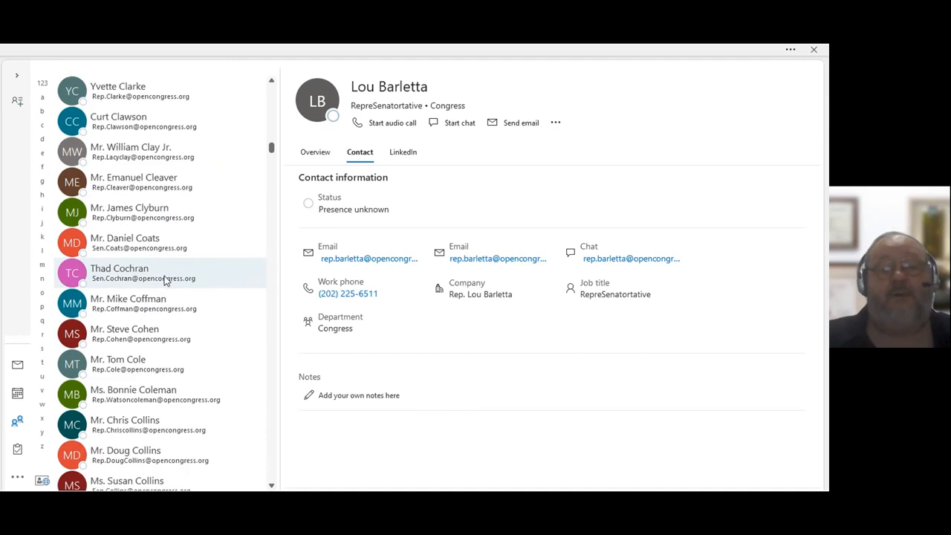
{"action": "scroll", "coordinate": [164, 275], "scroll_direction": "down", "scroll_amount": 1}
{"action": "scroll", "coordinate": [164, 276], "scroll_direction": "up", "scroll_amount": 5}
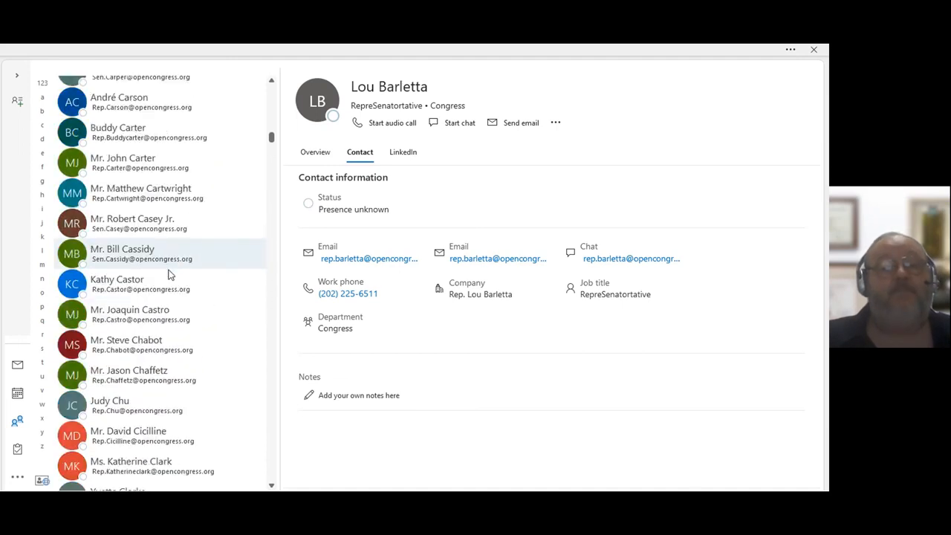
{"action": "scroll", "coordinate": [168, 275], "scroll_direction": "up", "scroll_amount": 6}
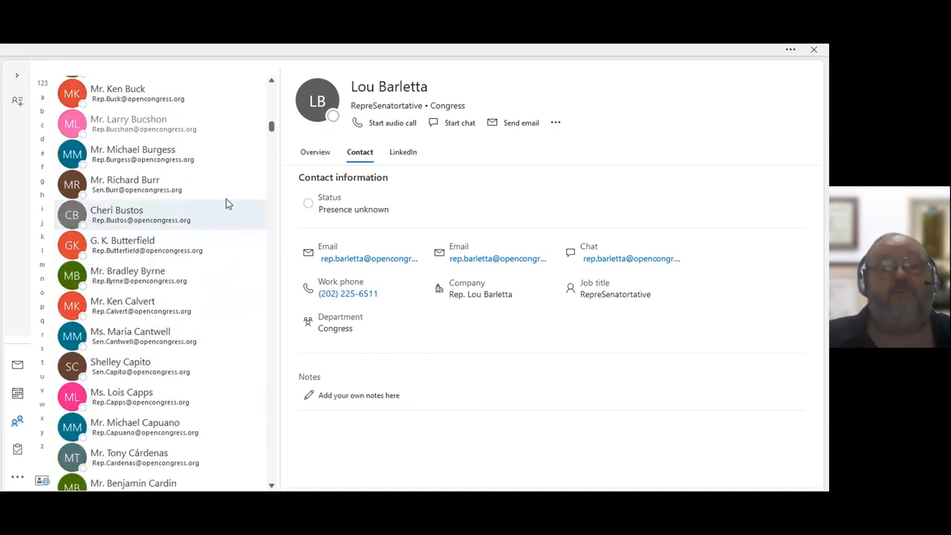
{"action": "left_click_drag", "start_coordinate": [273, 125], "coordinate": [273, 86]}
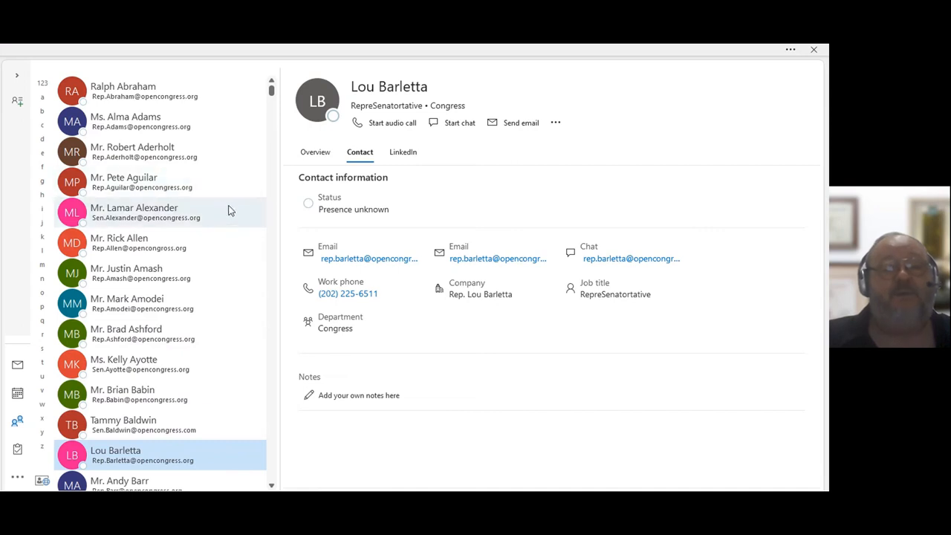
- Examine the Outlook contacts with last names from Babin to Castro for entries with and without a Mr. or Ms. title
{"action": "scroll", "coordinate": [230, 208], "scroll_direction": "down", "scroll_amount": 2}
{"action": "scroll", "coordinate": [231, 207], "scroll_direction": "down", "scroll_amount": 2}
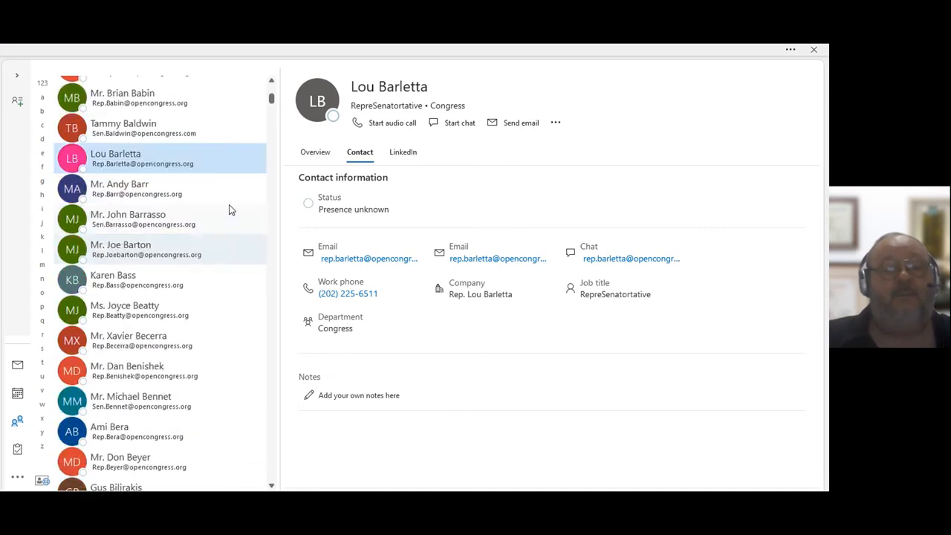
{"action": "scroll", "coordinate": [227, 212], "scroll_direction": "down", "scroll_amount": 1}
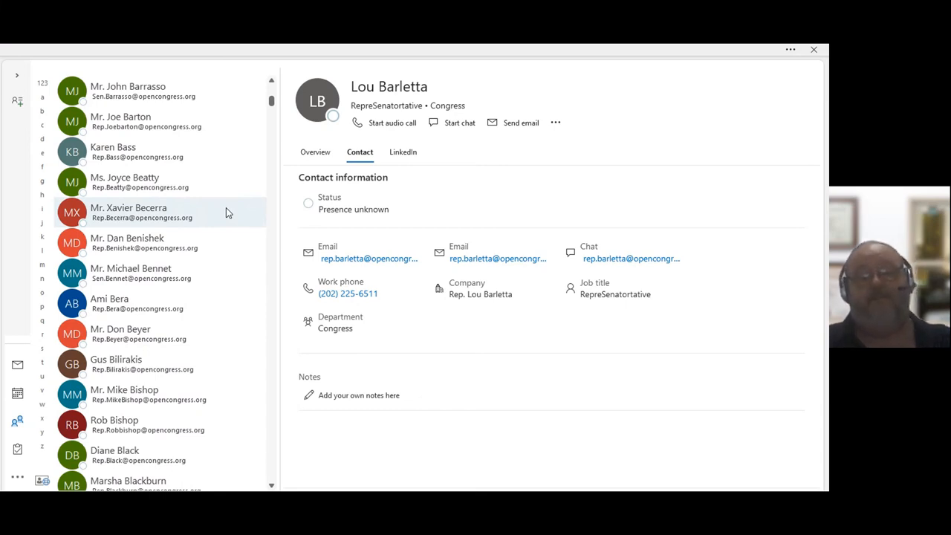
{"action": "scroll", "coordinate": [191, 248], "scroll_direction": "down", "scroll_amount": 5}
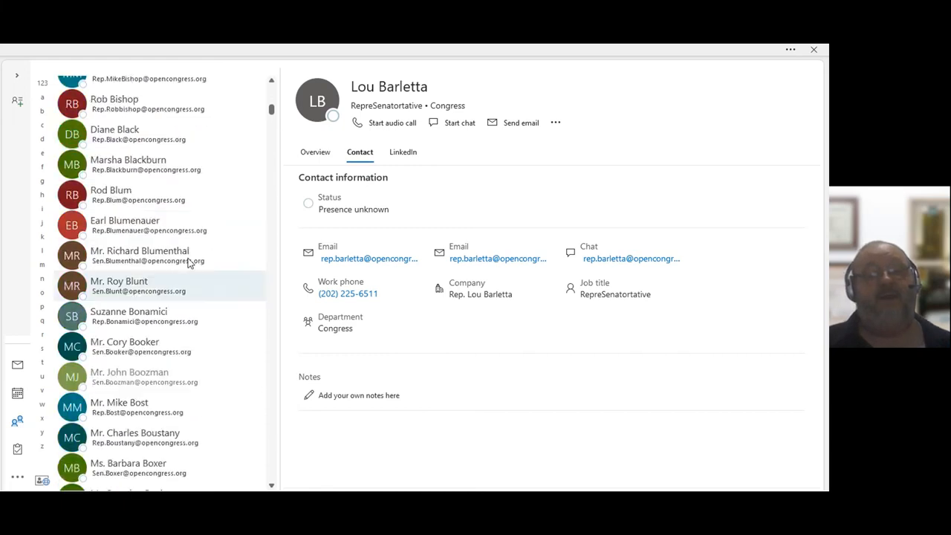
{"action": "scroll", "coordinate": [182, 267], "scroll_direction": "down", "scroll_amount": 6}
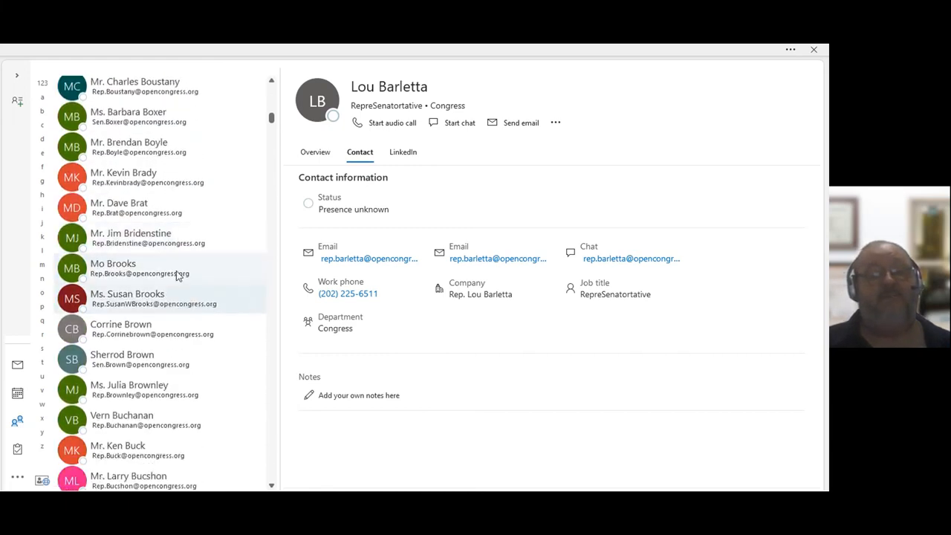
{"action": "scroll", "coordinate": [172, 280], "scroll_direction": "down", "scroll_amount": 4}
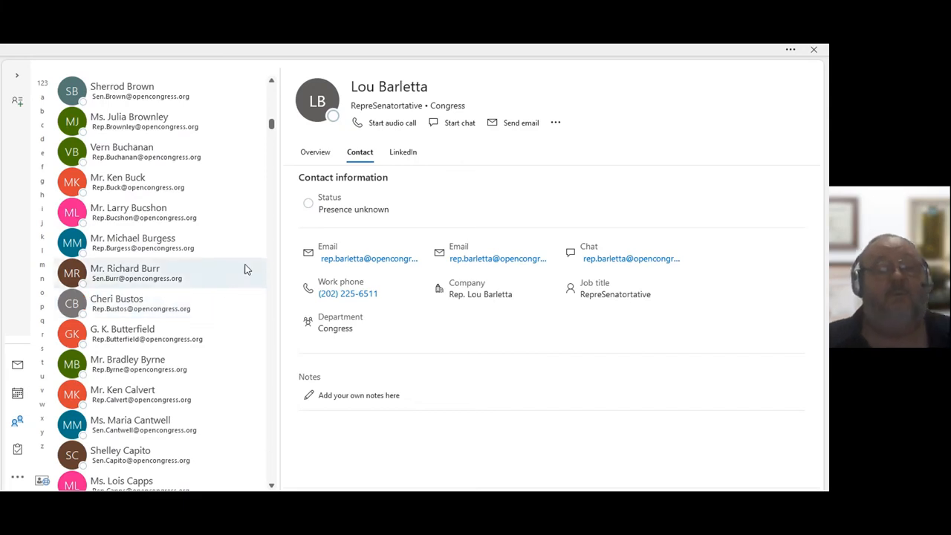
{"action": "scroll", "coordinate": [165, 252], "scroll_direction": "down", "scroll_amount": 5}
{"action": "scroll", "coordinate": [165, 245], "scroll_direction": "down", "scroll_amount": 3}
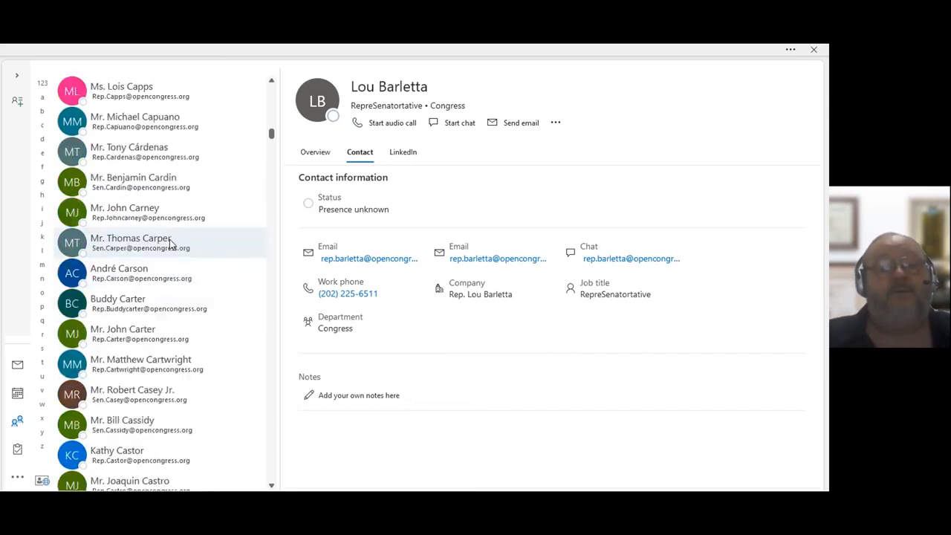
- Go back through the Outlook contacts from the C last names to Bennet and recheck the entries without a title
{"action": "scroll", "coordinate": [165, 240], "scroll_direction": "up", "scroll_amount": 6}
{"action": "scroll", "coordinate": [160, 215], "scroll_direction": "up", "scroll_amount": 5}
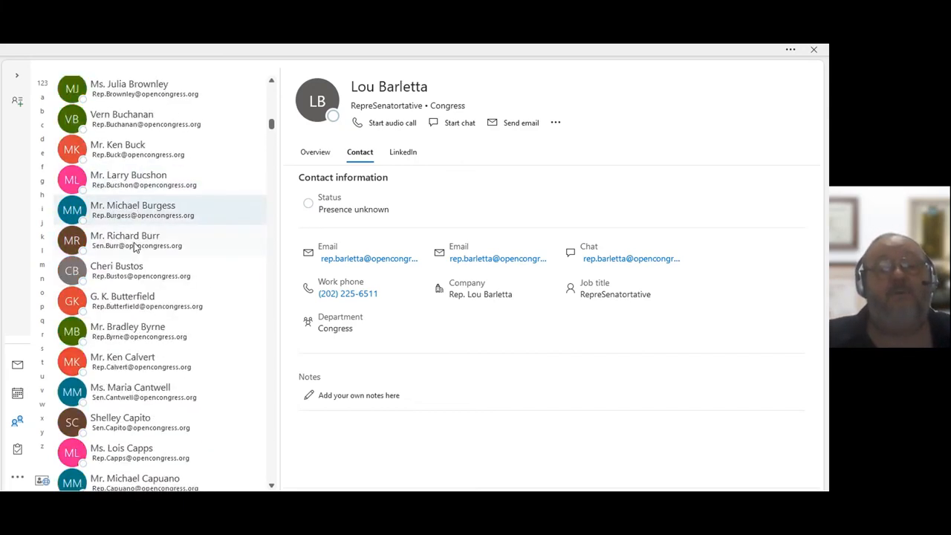
{"action": "scroll", "coordinate": [170, 228], "scroll_direction": "up", "scroll_amount": 3}
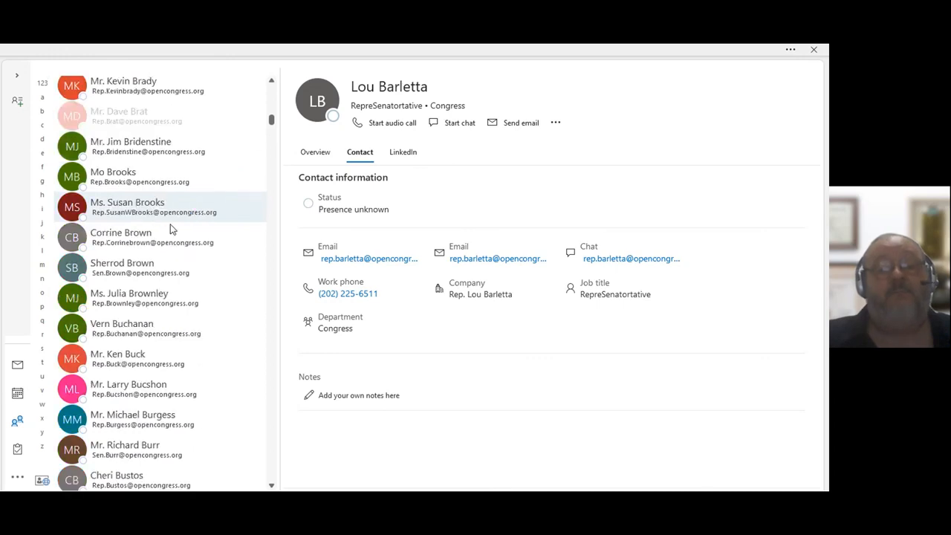
{"action": "scroll", "coordinate": [176, 227], "scroll_direction": "up", "scroll_amount": 3}
{"action": "scroll", "coordinate": [176, 227], "scroll_direction": "up", "scroll_amount": 10}
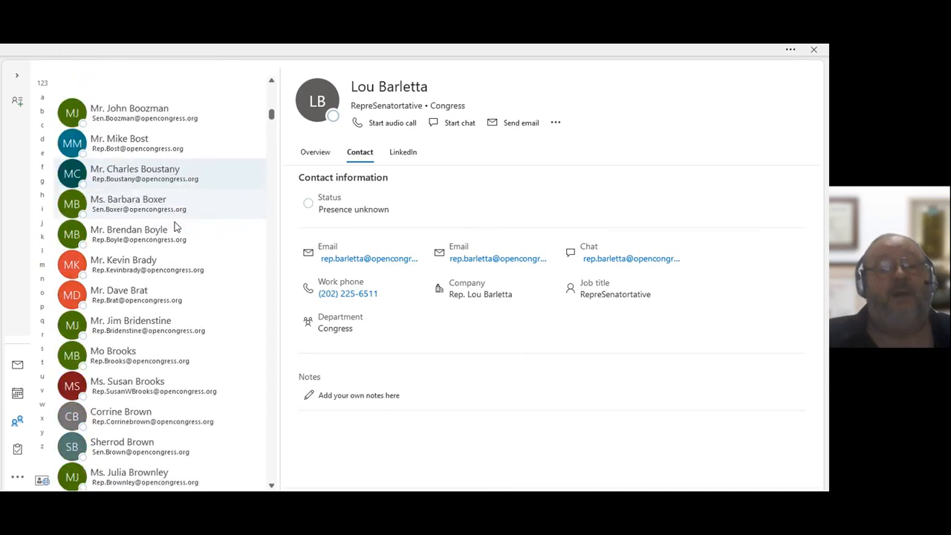
{"action": "scroll", "coordinate": [176, 226], "scroll_direction": "up", "scroll_amount": 2}
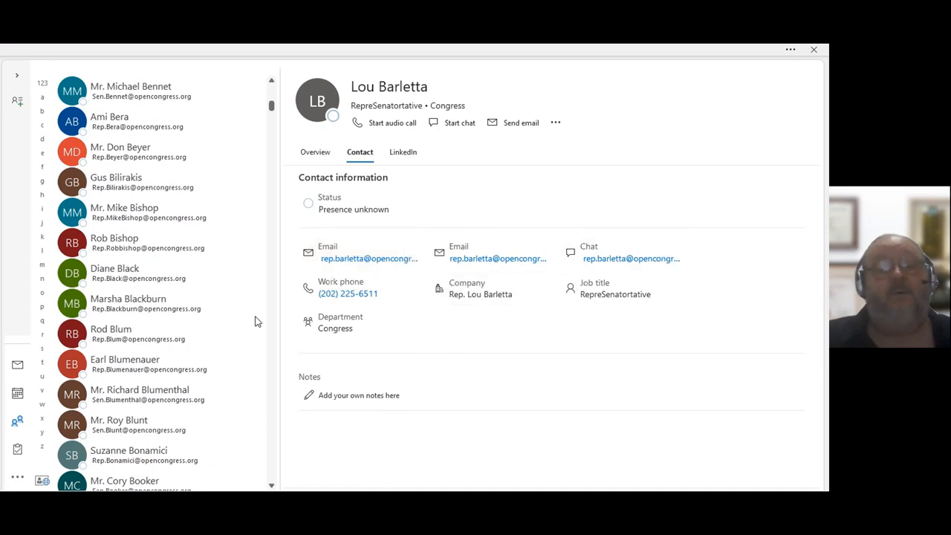
- Find the untitled Sherrod Brown entry among the B last names and open it to view the contact information
{"action": "scroll", "coordinate": [170, 346], "scroll_direction": "down", "scroll_amount": 2}
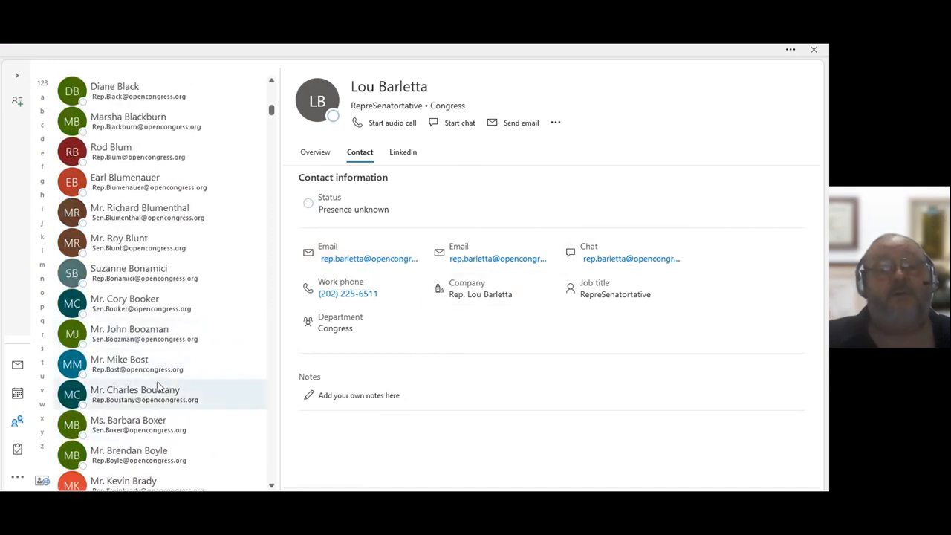
{"action": "scroll", "coordinate": [157, 382], "scroll_direction": "down", "scroll_amount": 3}
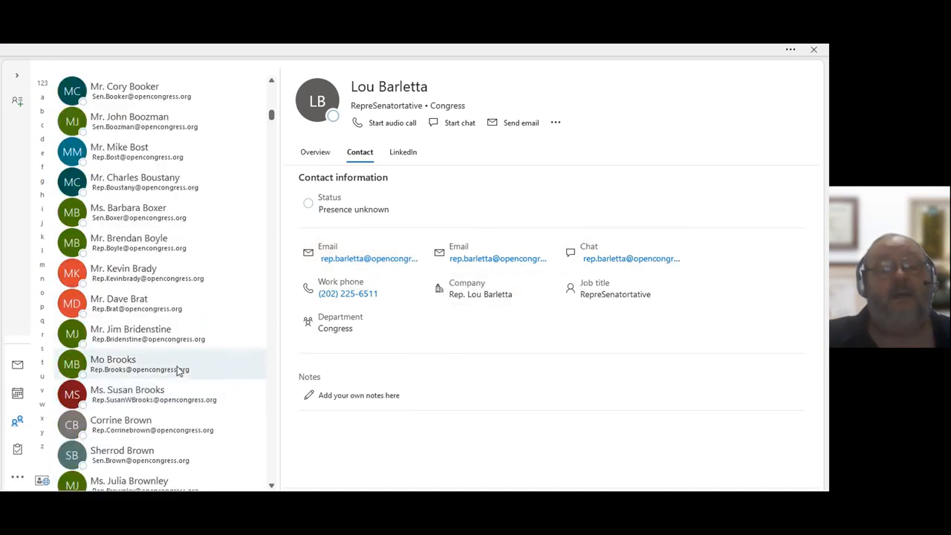
{"action": "scroll", "coordinate": [177, 370], "scroll_direction": "down", "scroll_amount": 2}
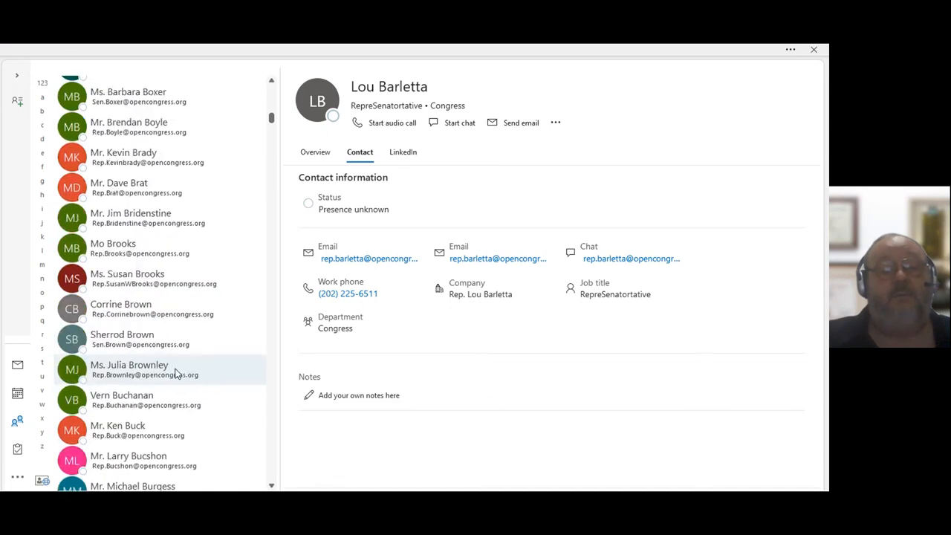
{"action": "left_click", "coordinate": [161, 340]}
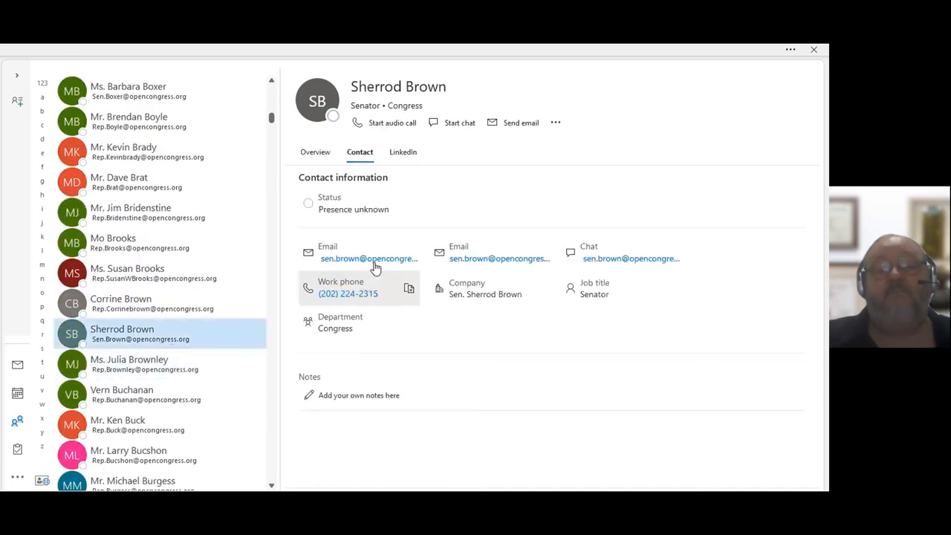